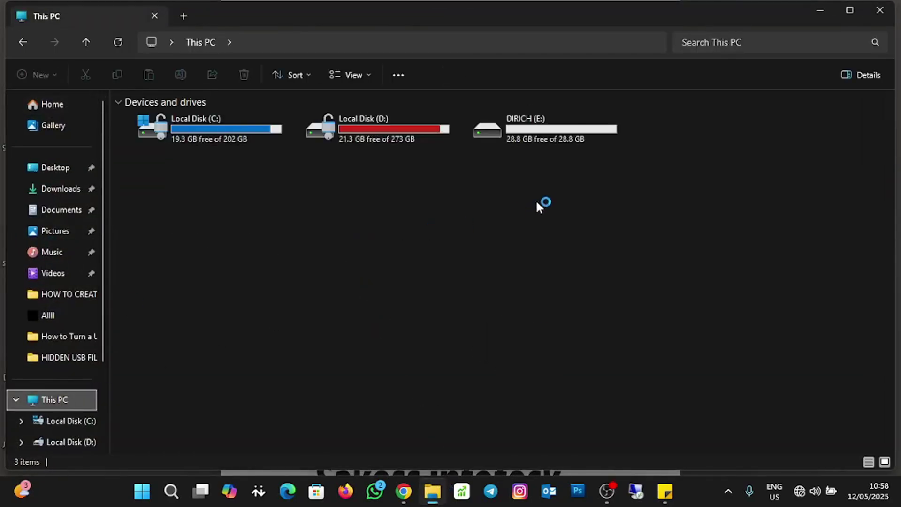
Step: Format the DIRICH (E:) drive with the NTFS file system, confirm the data erase, and close the Format window
right_click(532, 138)
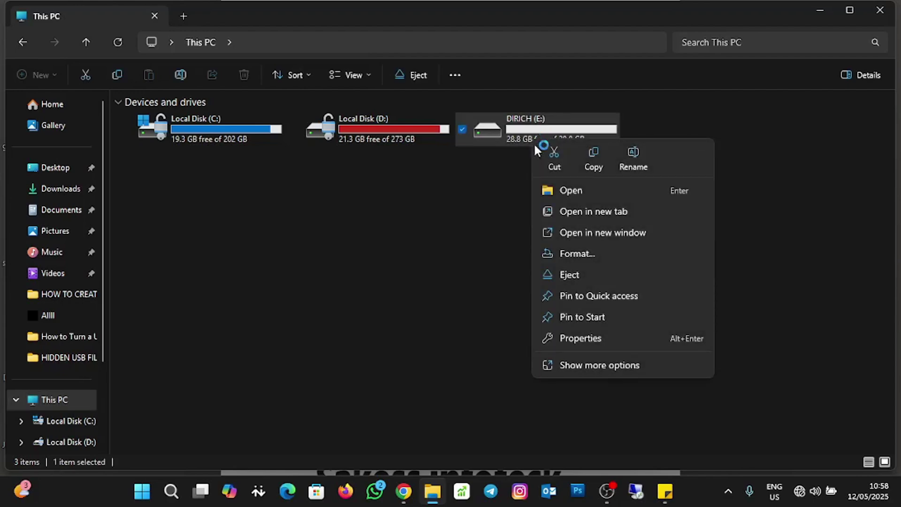
click(607, 250)
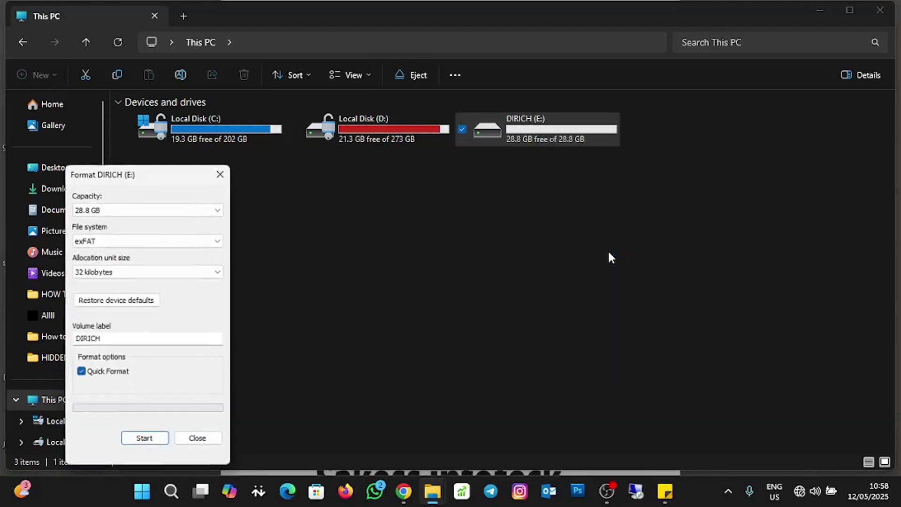
click(188, 241)
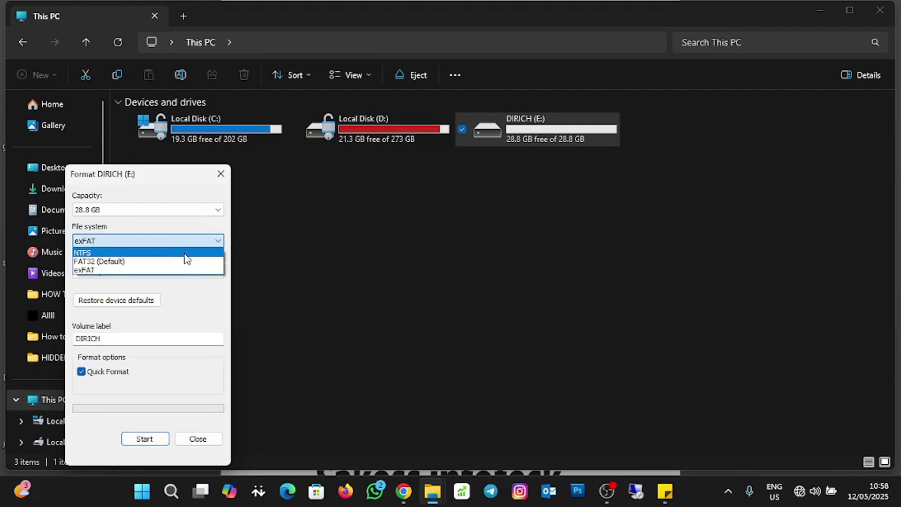
click(184, 254)
click(144, 439)
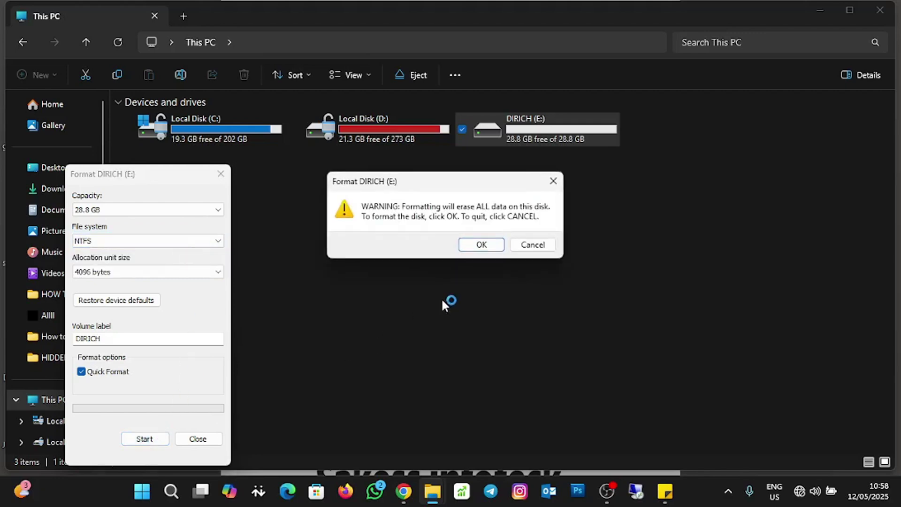
click(482, 245)
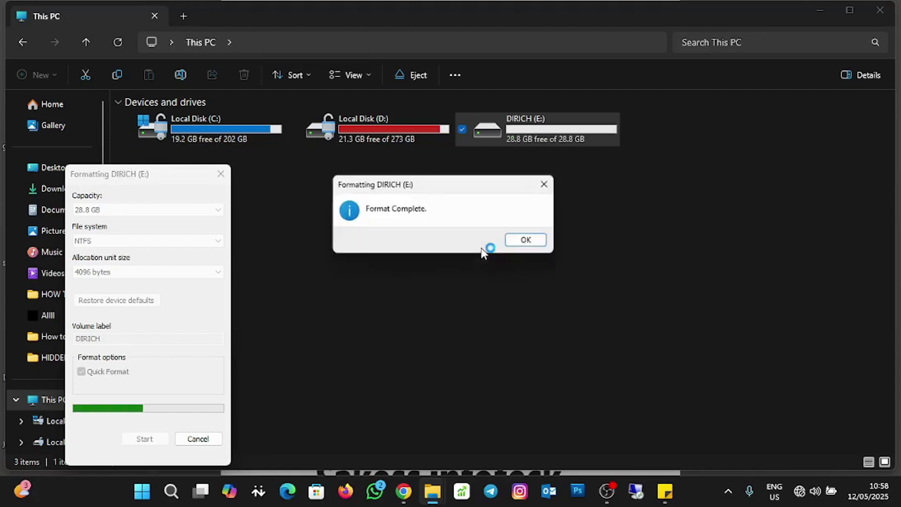
click(536, 241)
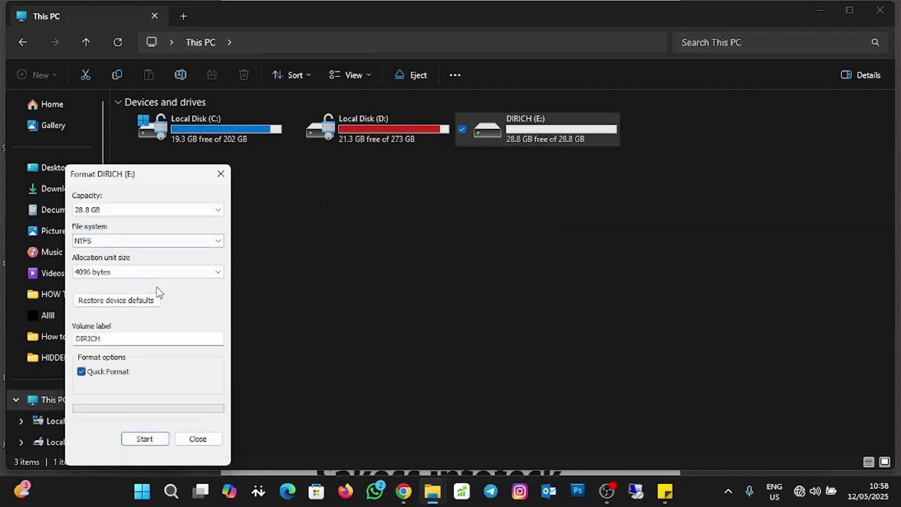
click(198, 439)
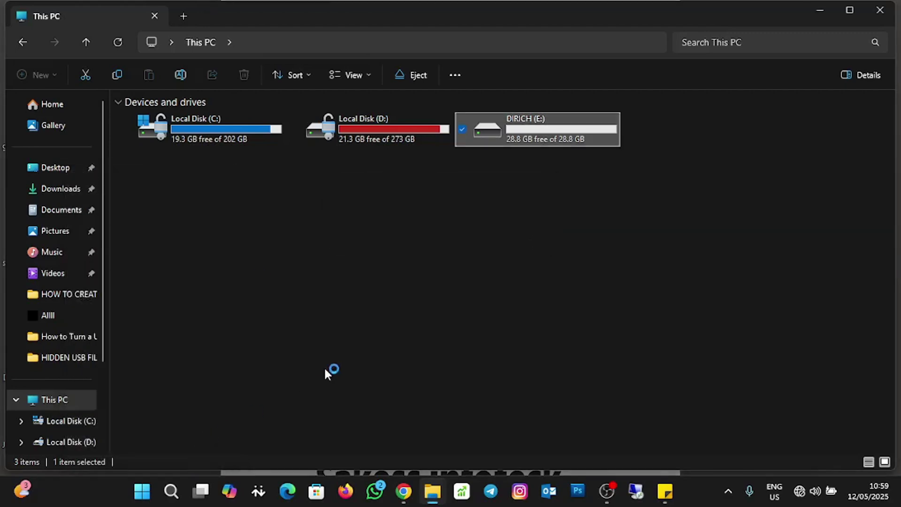
Step: Create a new empty folder named .Vault on DIRICH (E:), then close File Explorer
double_click(562, 136)
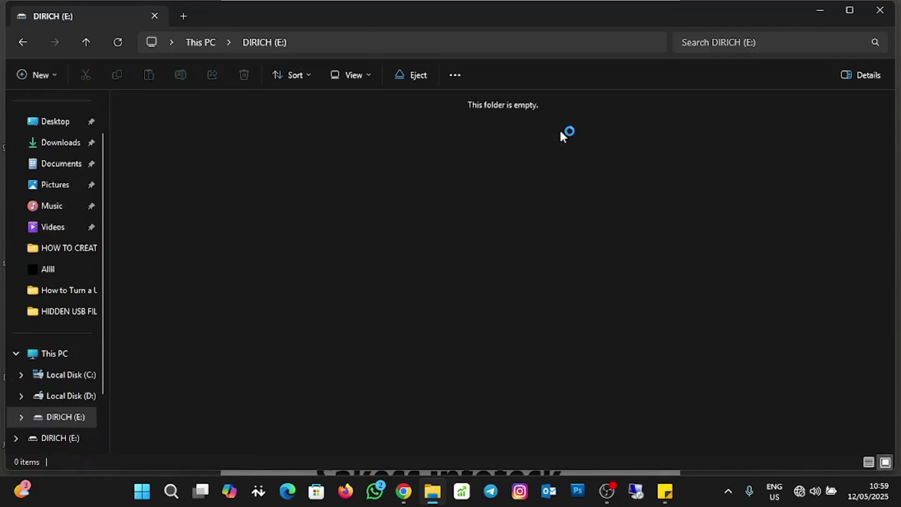
right_click(368, 157)
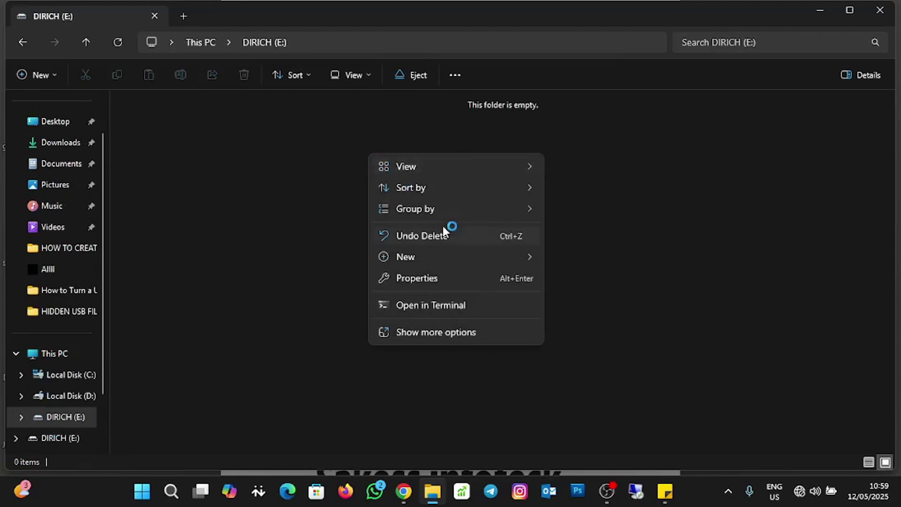
mouse_move(474, 256)
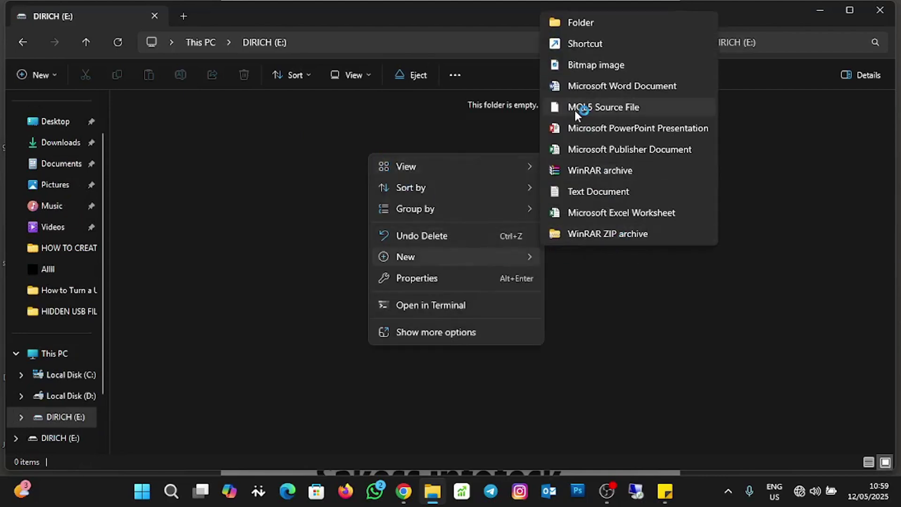
click(575, 22)
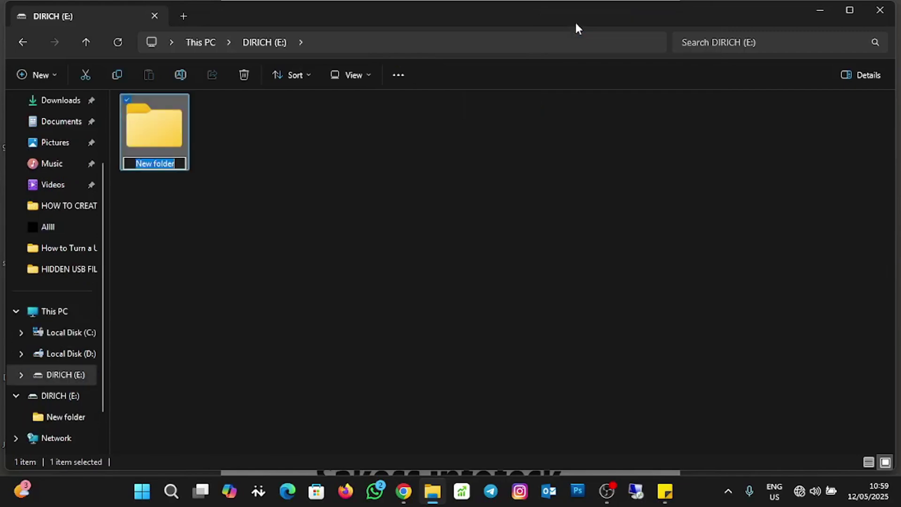
text(.Vault)
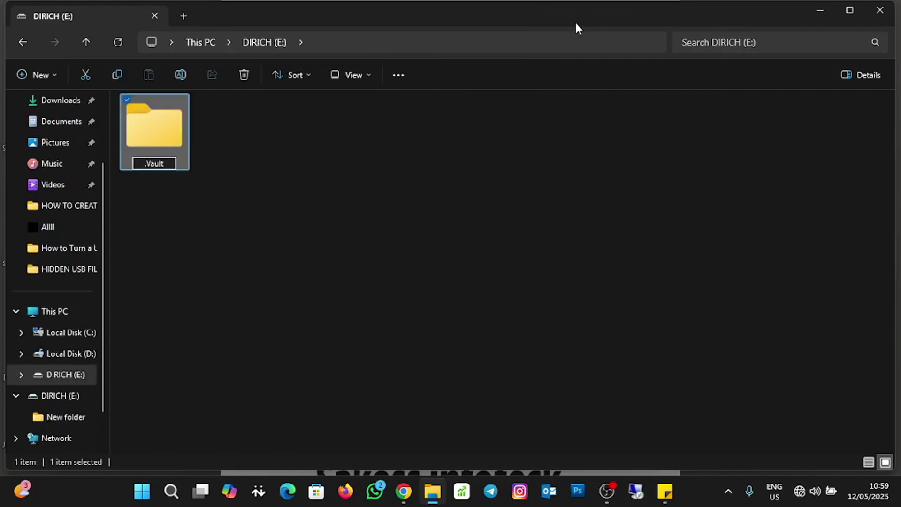
key(Return)
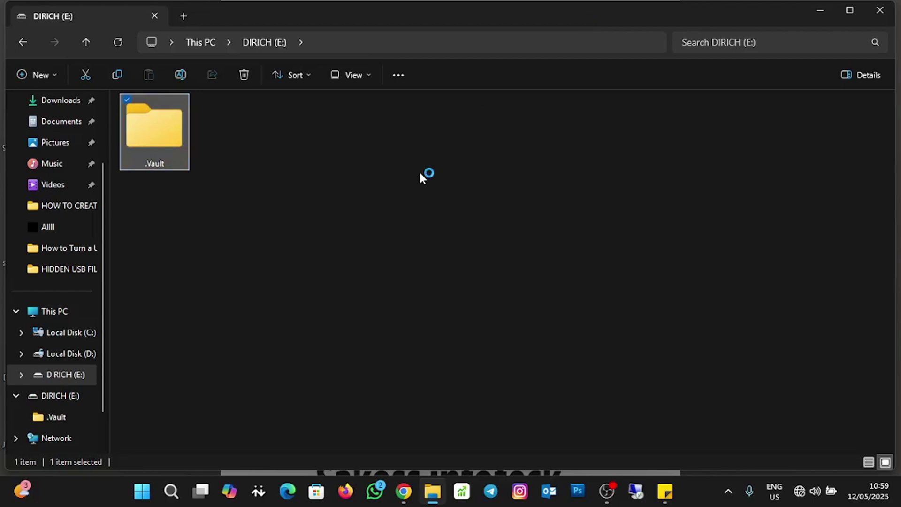
click(420, 176)
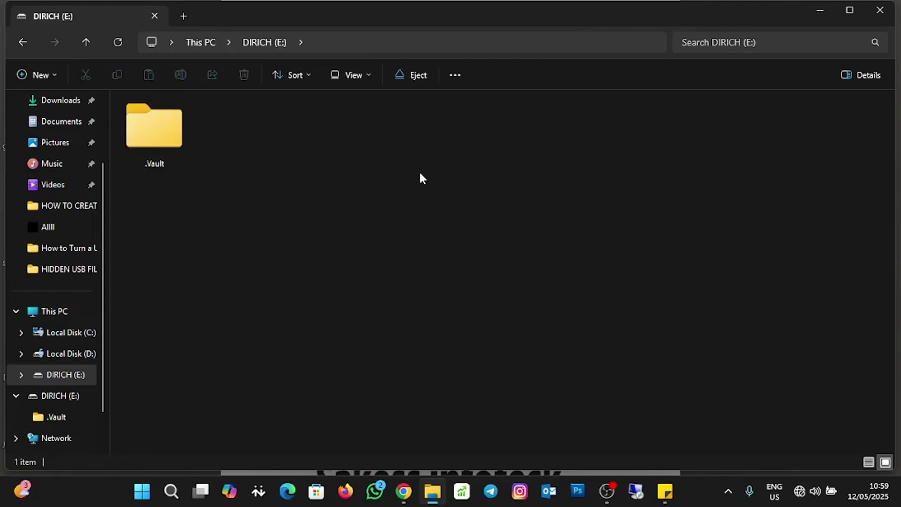
click(879, 14)
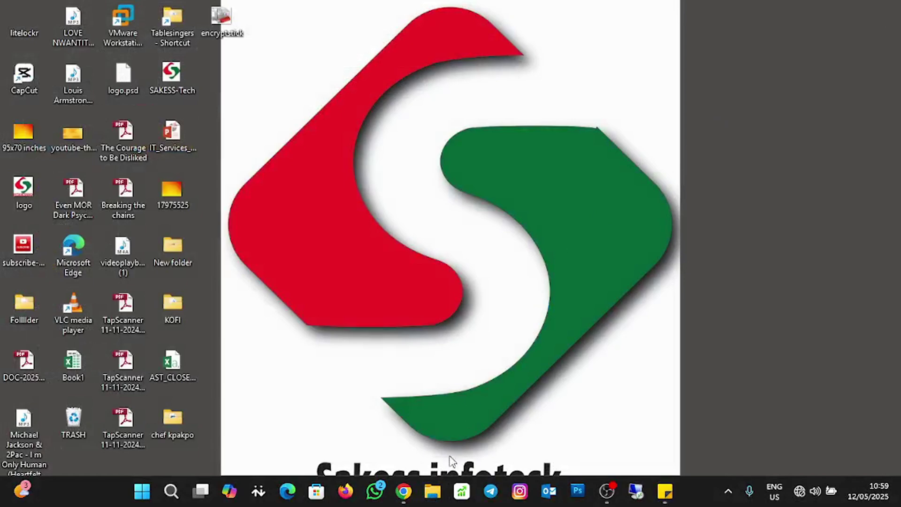
Step: Open the .Vault folder on DIRICH (E:) through This PC in a new Explorer window
click(440, 495)
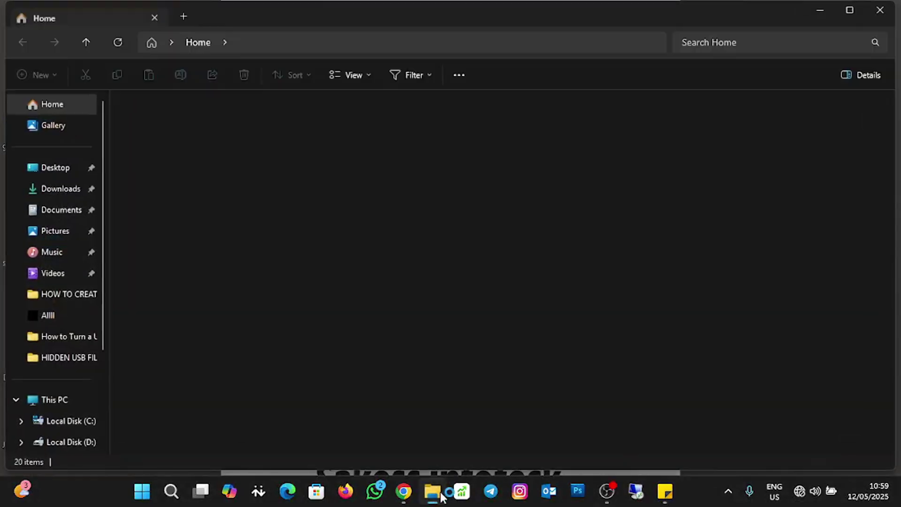
click(55, 401)
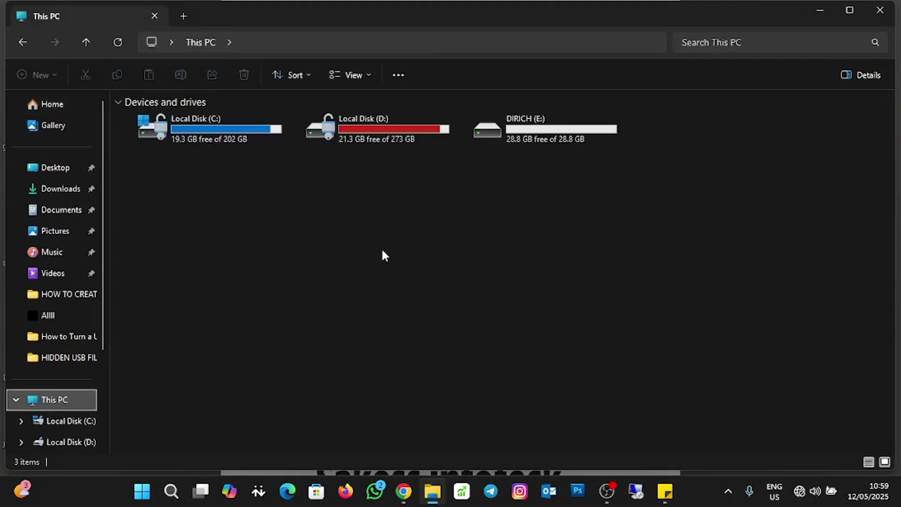
double_click(526, 129)
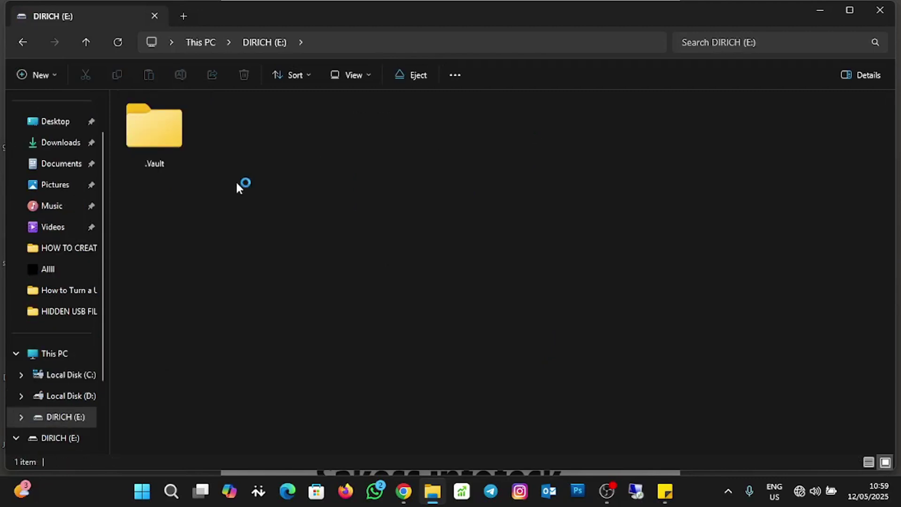
double_click(160, 150)
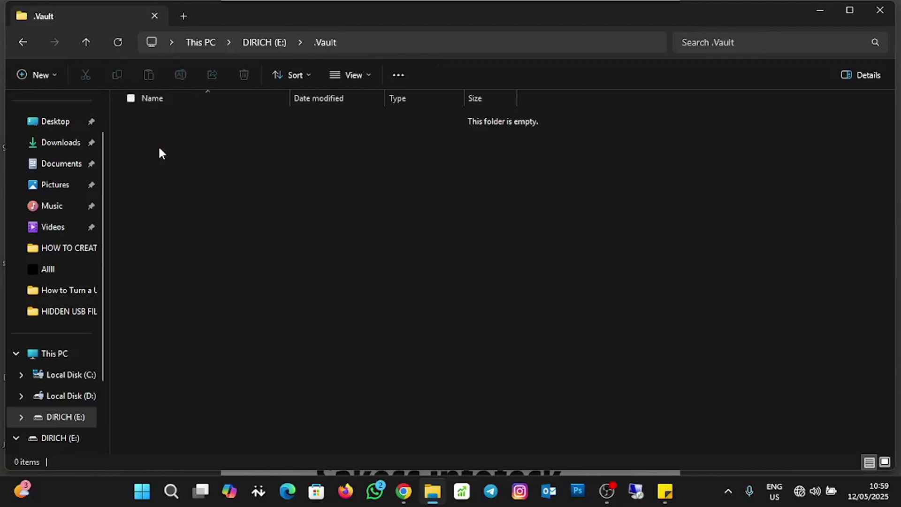
Step: Shrink and reposition the Explorer window so the desktop icons stay visible
click(852, 12)
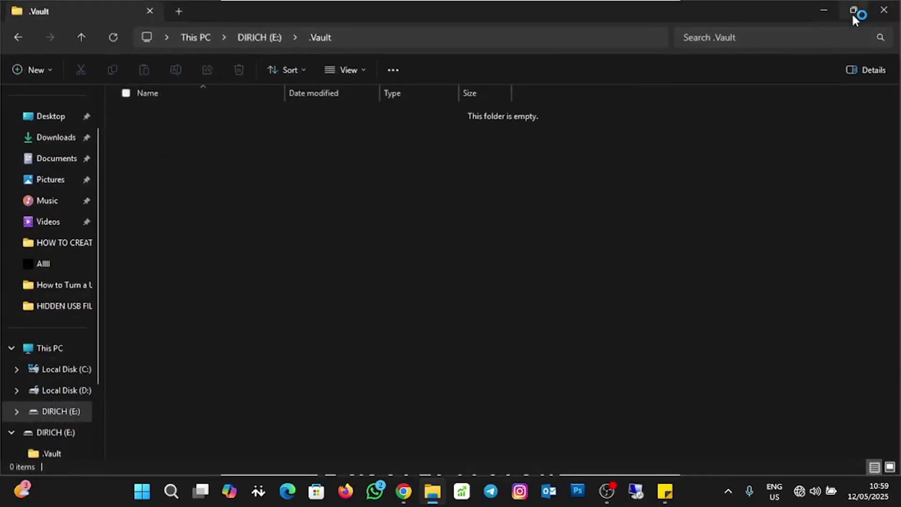
click(852, 11)
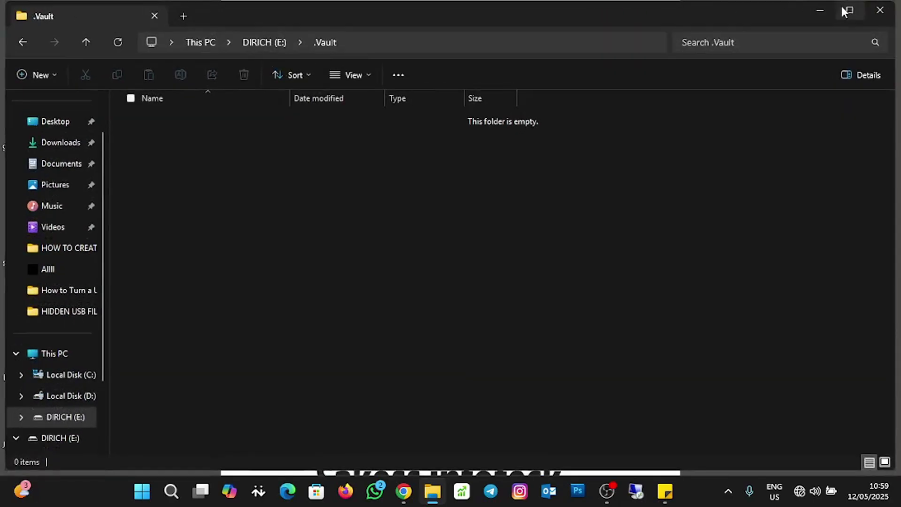
drag(704, 3, 686, 80)
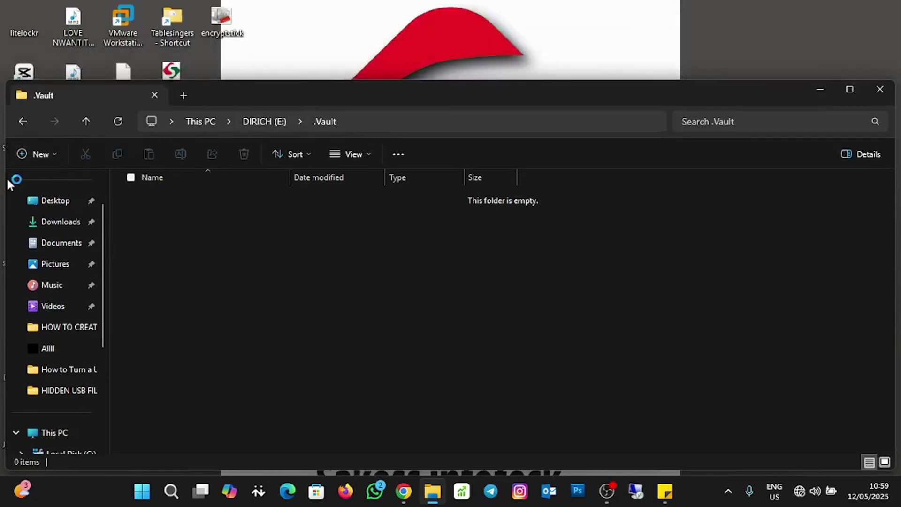
drag(6, 179, 231, 187)
drag(485, 98, 503, 66)
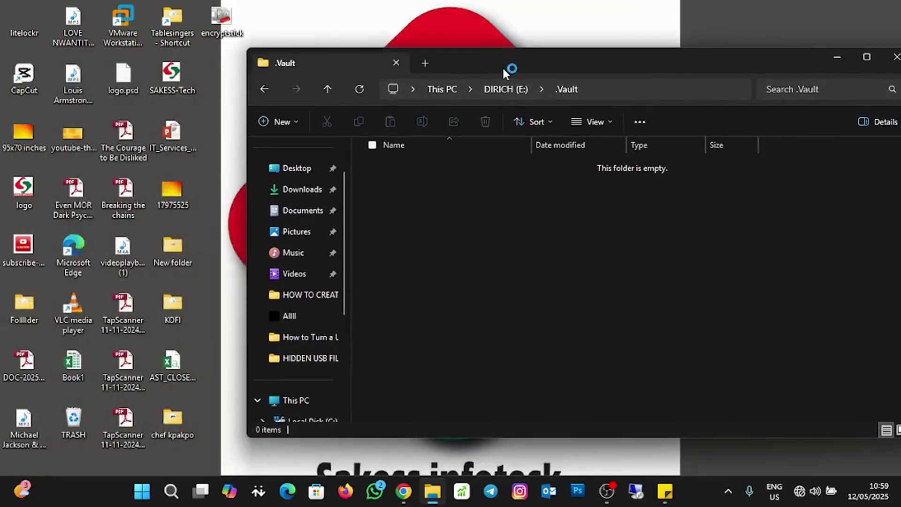
Step: Copy four desktop files: the IT_Services report, the MP3, the DOC PDF and Book1
click(174, 139)
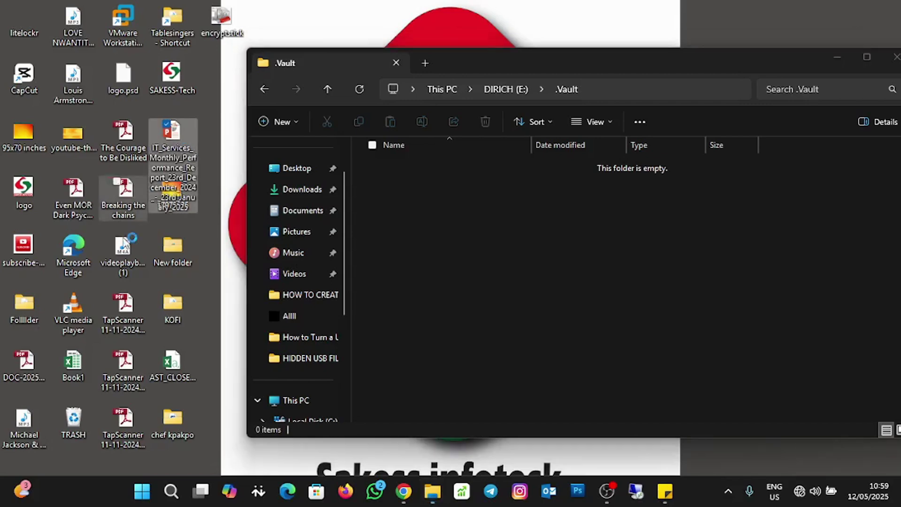
ctrl+click(29, 422)
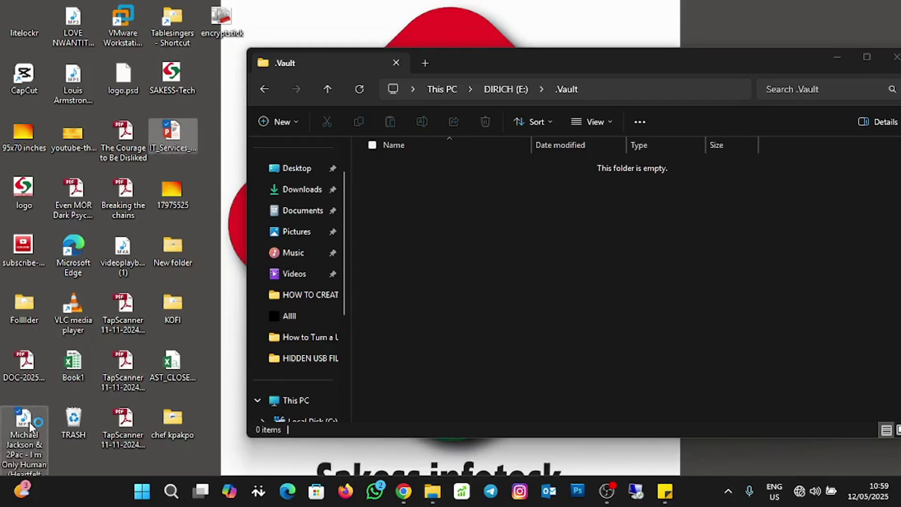
ctrl+click(22, 374)
ctrl+click(72, 371)
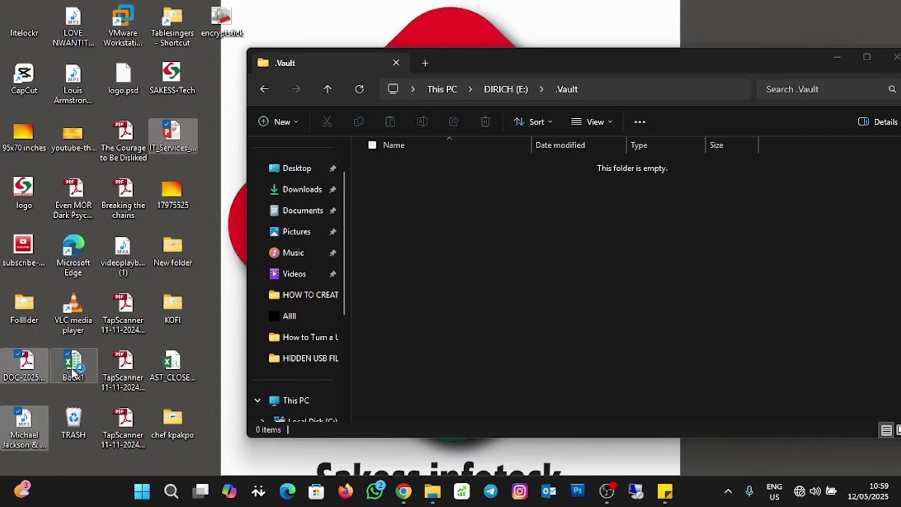
right_click(72, 368)
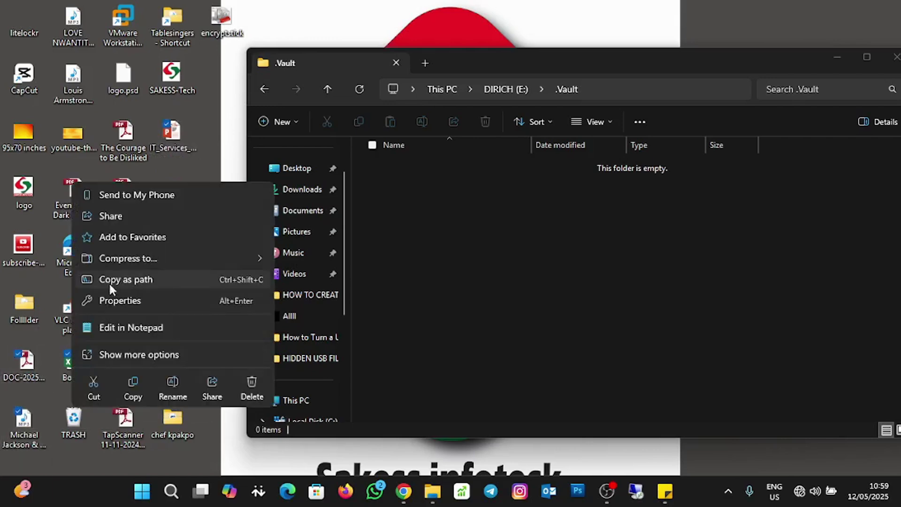
click(133, 387)
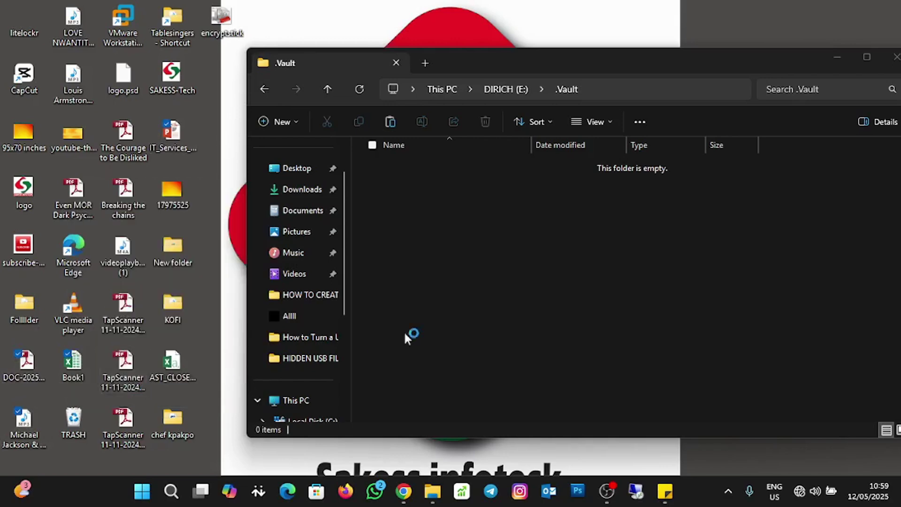
Step: Paste the copied files into E:\.Vault, reopen the folder to check, then close the window
right_click(464, 295)
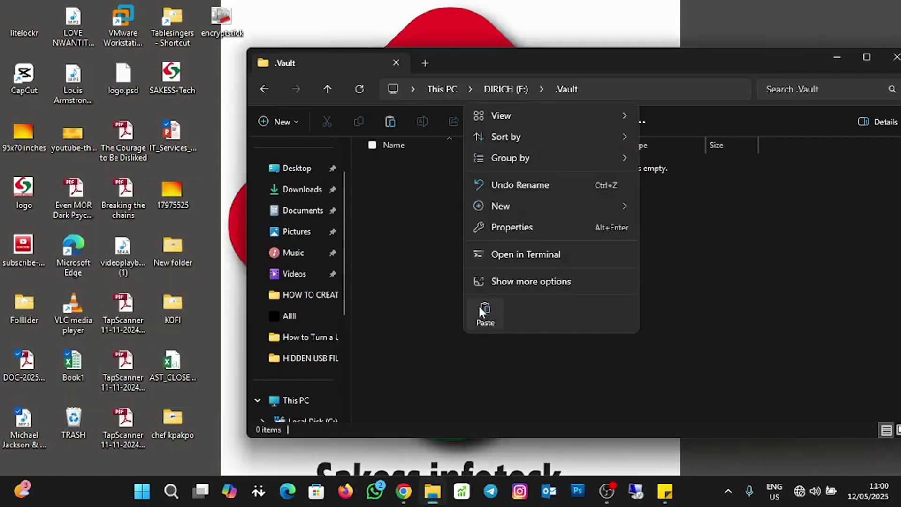
click(481, 308)
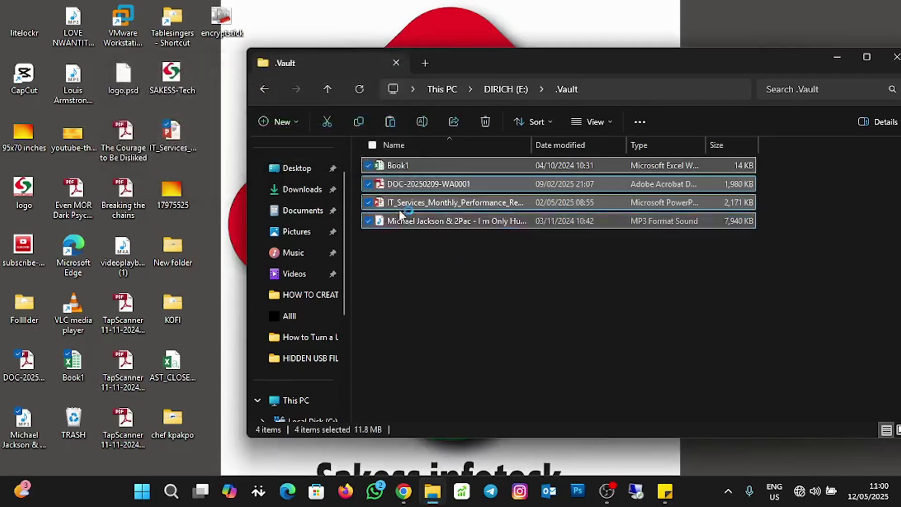
click(265, 89)
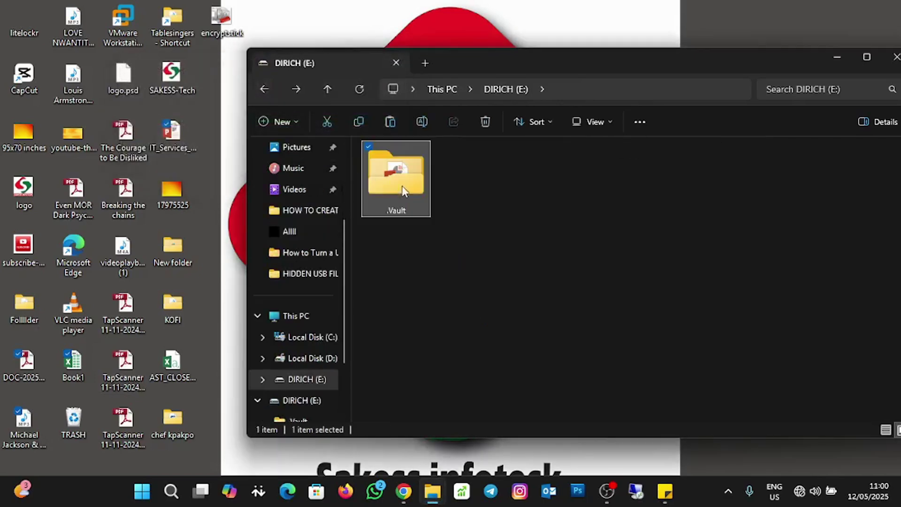
double_click(416, 196)
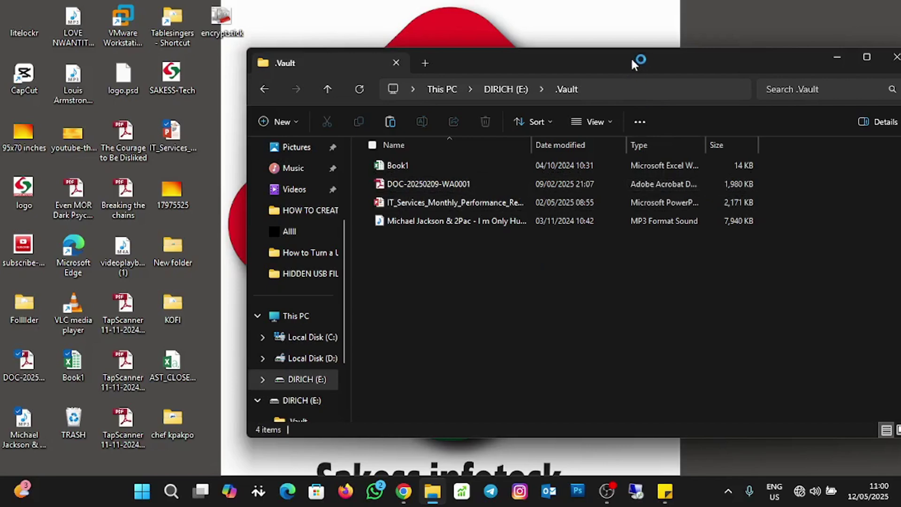
drag(635, 56, 513, 60)
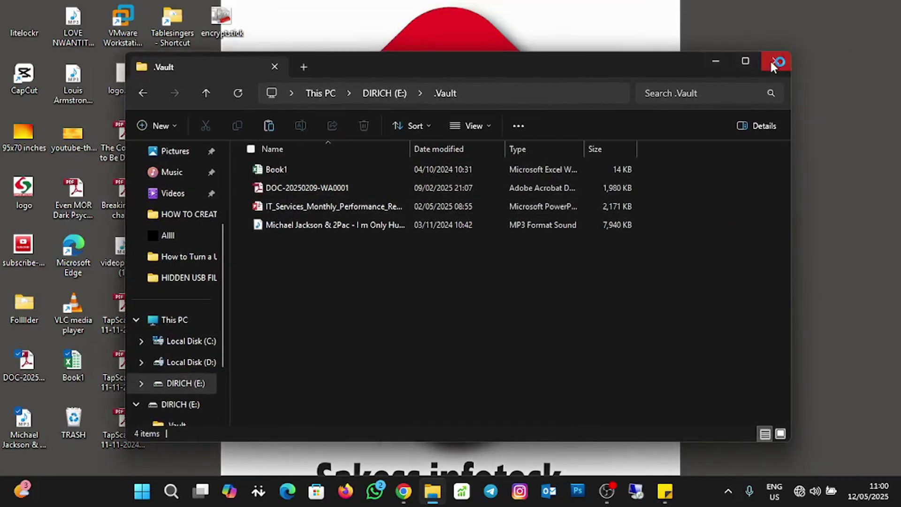
click(774, 62)
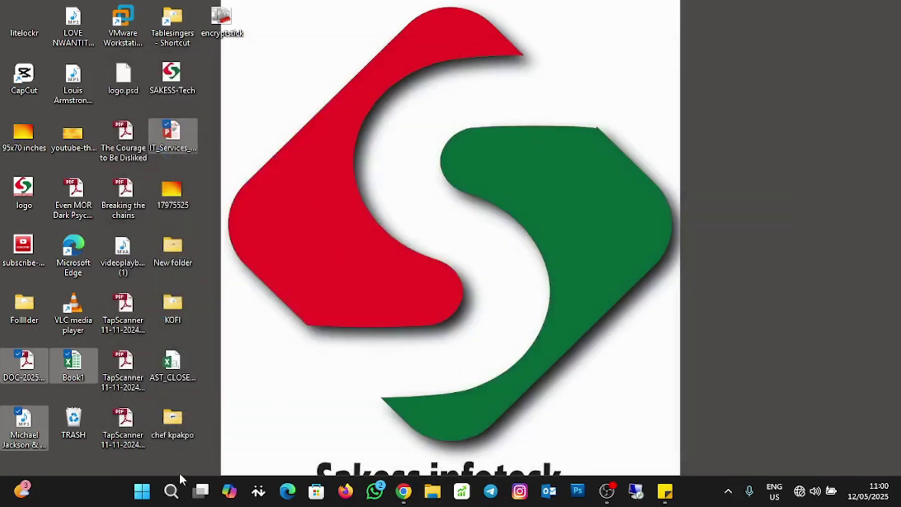
Step: Search for cmd and launch Command Prompt as administrator
click(171, 493)
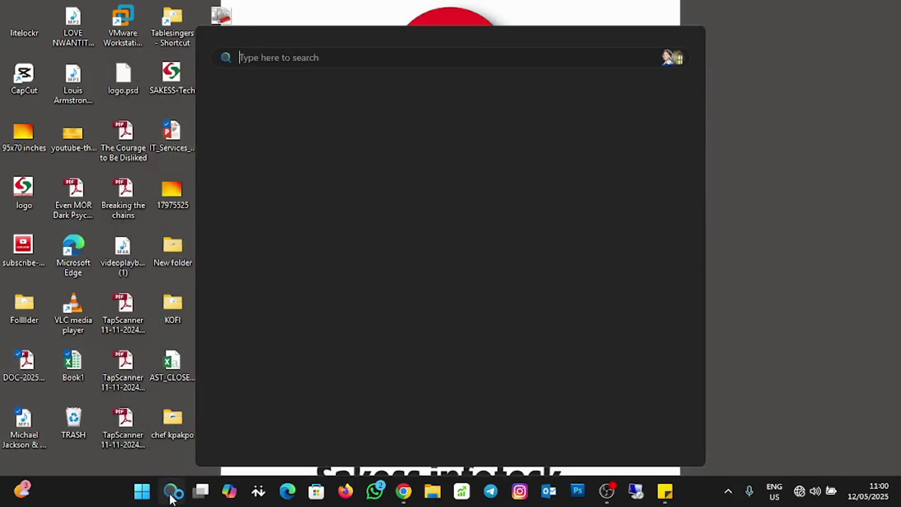
text(cmd)
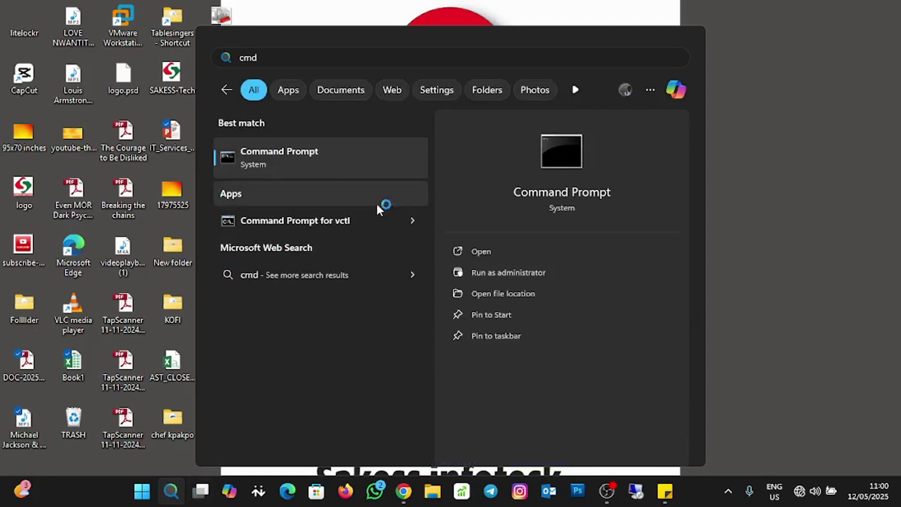
click(497, 272)
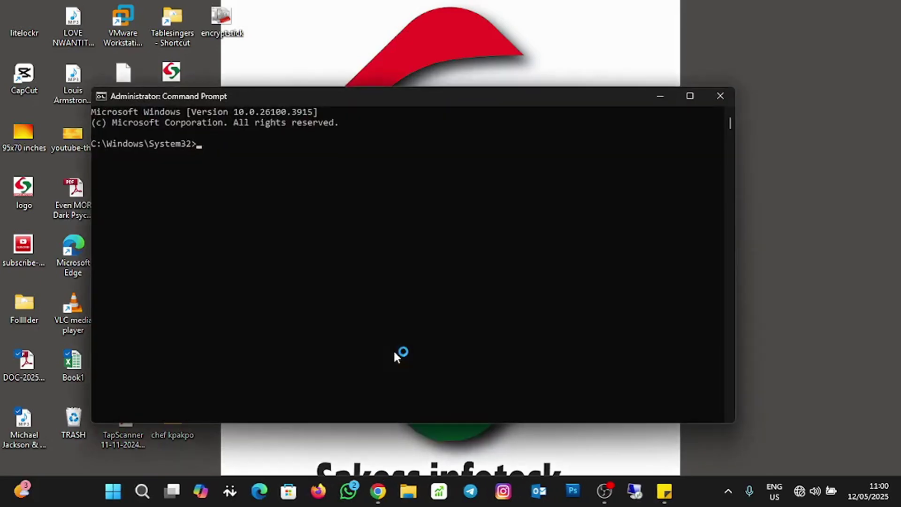
Step: Enter the misspelled command 'attib +h +s' at the administrator prompt
click(278, 155)
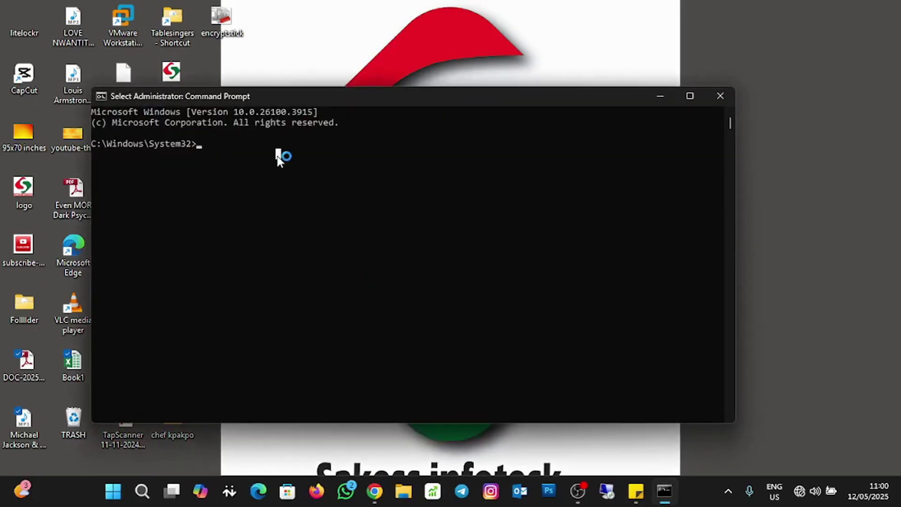
text(attib)
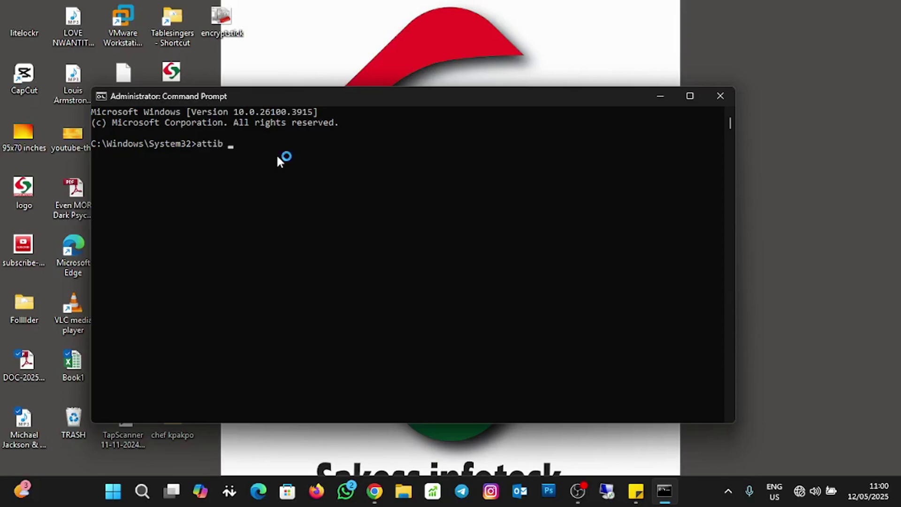
text( +h +s)
click(405, 492)
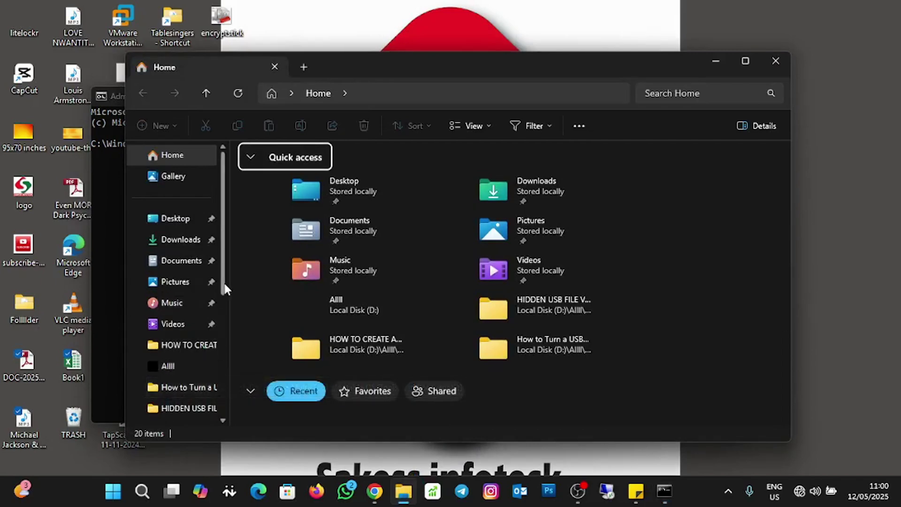
scroll(225, 289, down, 2)
click(181, 363)
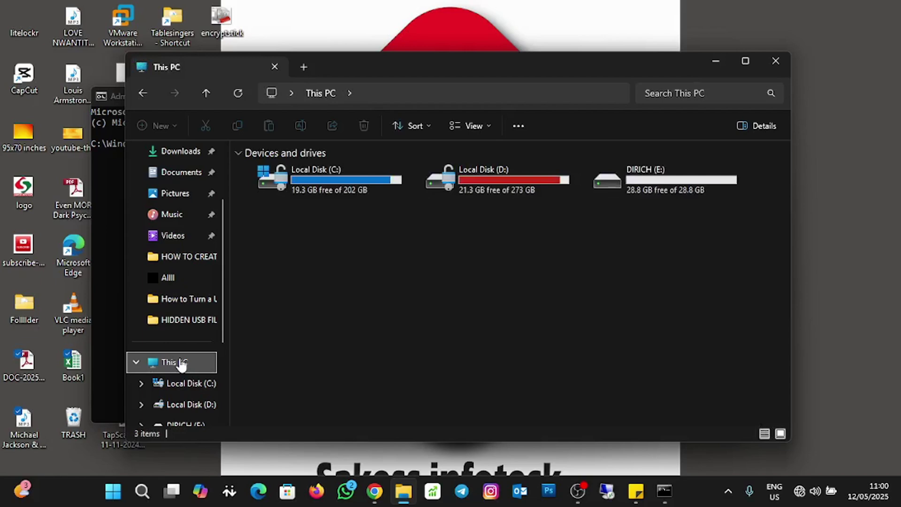
click(775, 61)
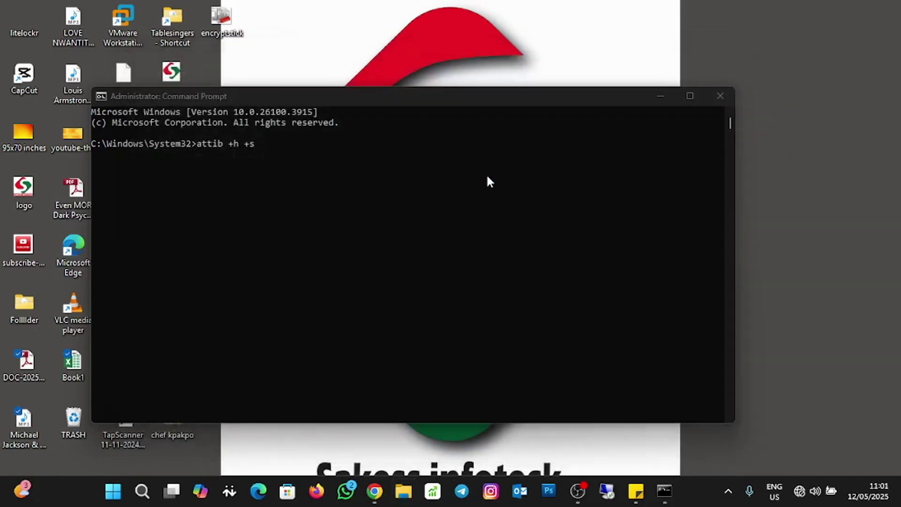
Step: Complete the command with the path E:\.Vault and run it, getting a not-recognized error
click(334, 165)
text(E:)
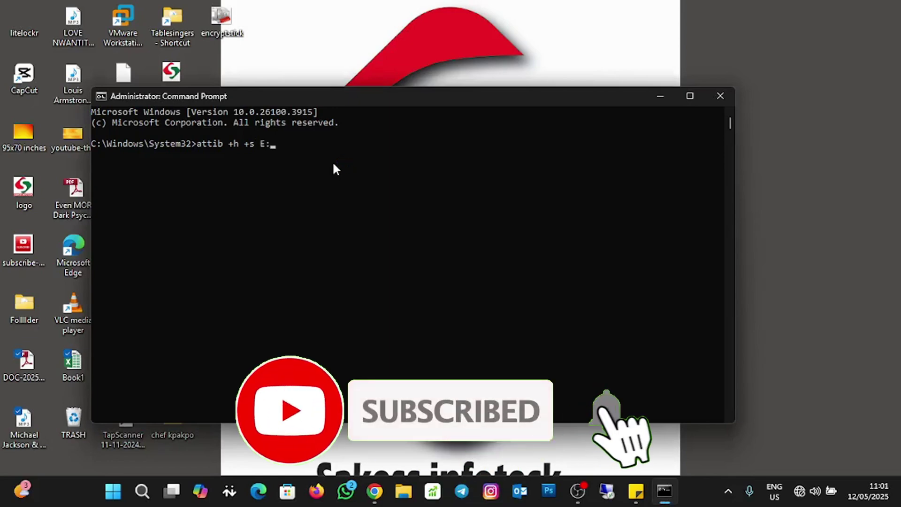
text(/)
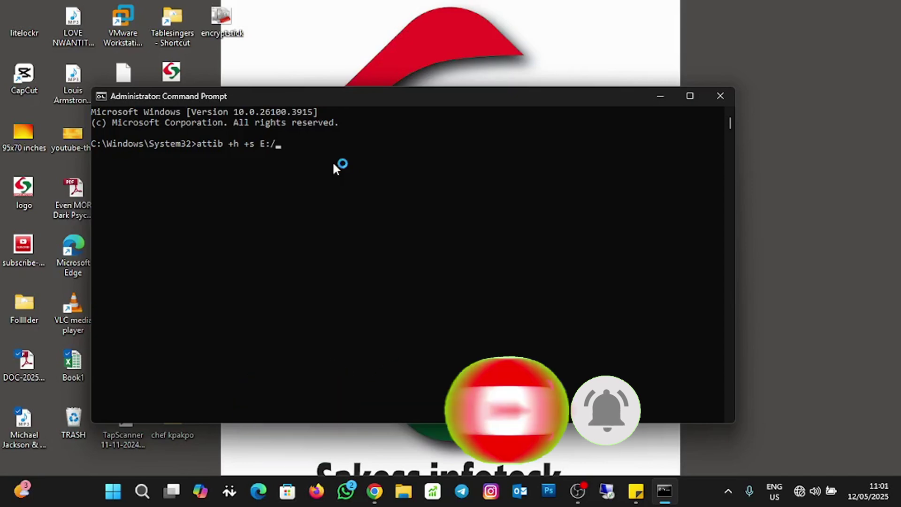
key(BackSpace)
text(\.Vault)
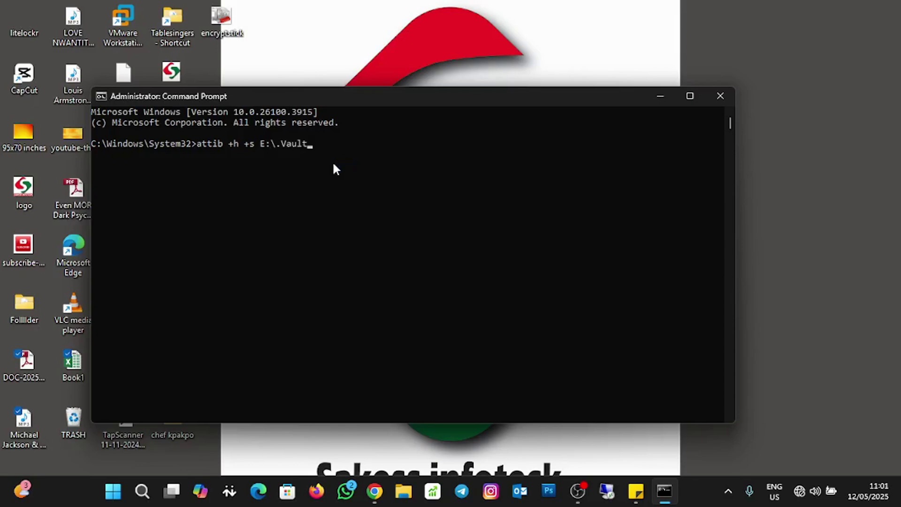
key(Return)
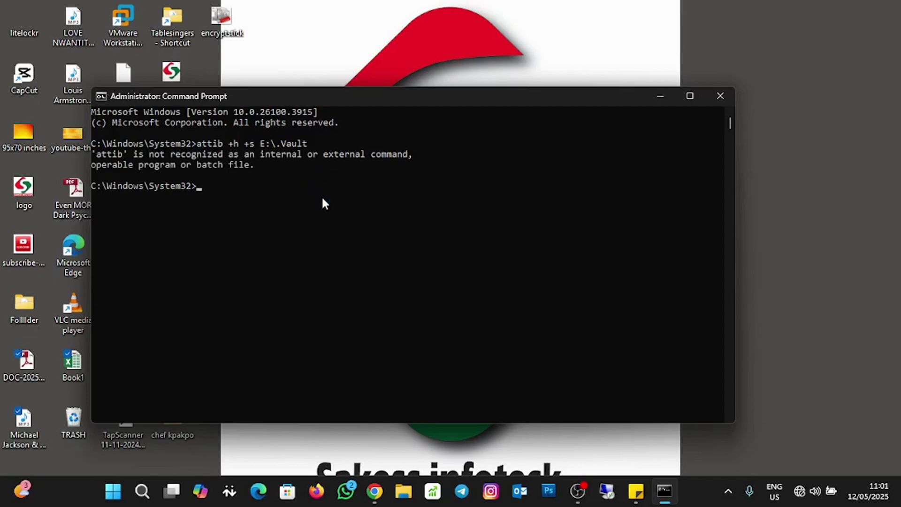
Step: Recall the last command, correct 'attib' to 'attrib', and run attrib +h +s E:\.Vault
key(Up)
key(Left)
key(Left)
key(Left)
key(Left)
key(Left)
key(Left)
key(Left)
key(Left)
key(Left)
key(Left)
key(Left)
key(Left)
key(Left)
key(Left)
key(Left)
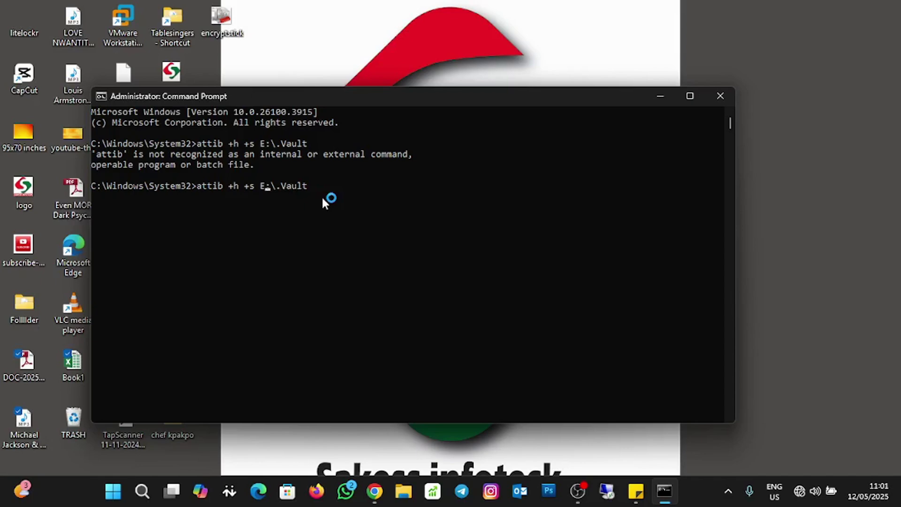
key(Left)
key(Left)
key(Left)
key(Left)
text(r)
key(BackSpace)
key(Right)
text(r)
key(Right)
key(Right)
key(Right)
key(Right)
key(Right)
key(Right)
key(Right)
key(Right)
key(Right)
key(Right)
key(Right)
key(Right)
key(Right)
key(Right)
key(Right)
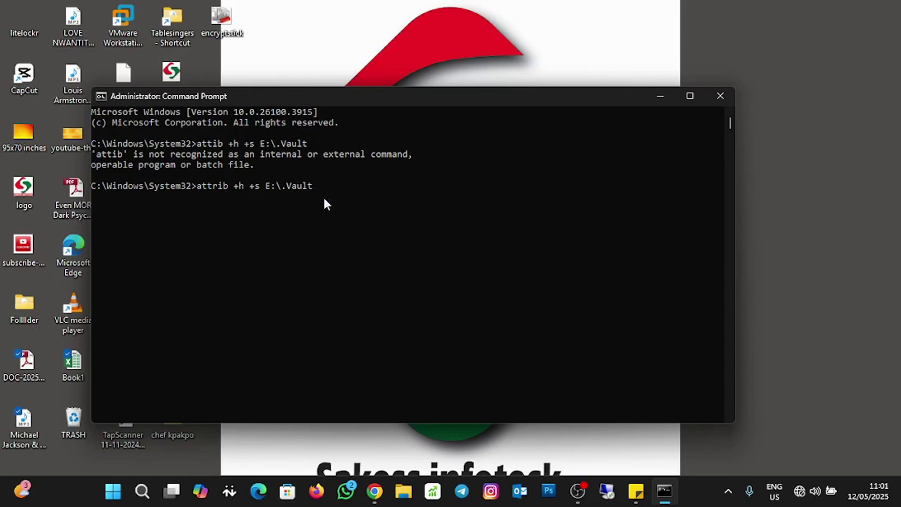
key(Return)
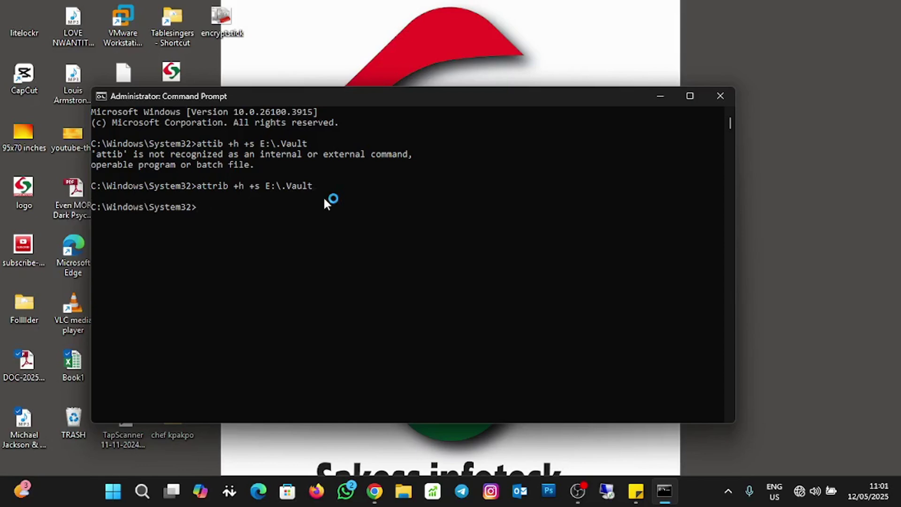
Step: Check in File Explorer that DIRICH (E:) now appears empty, then close Explorer
click(404, 499)
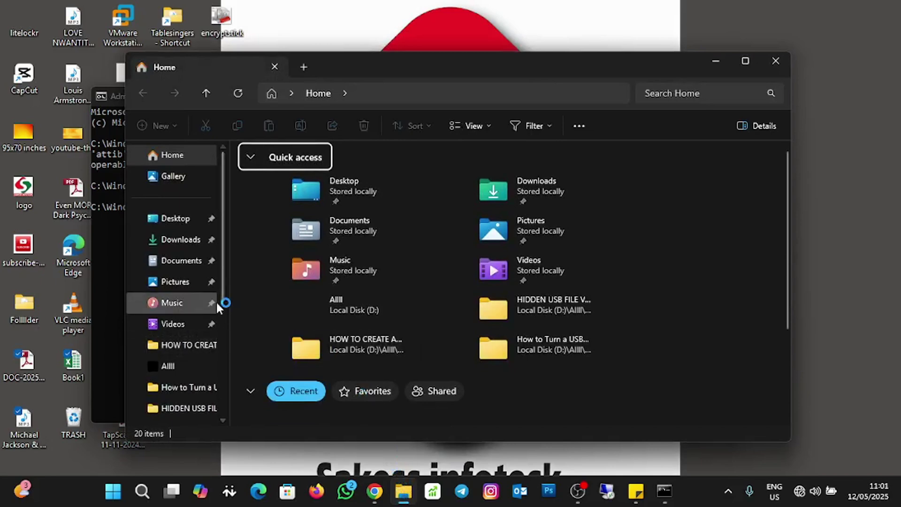
scroll(223, 300, down, 2)
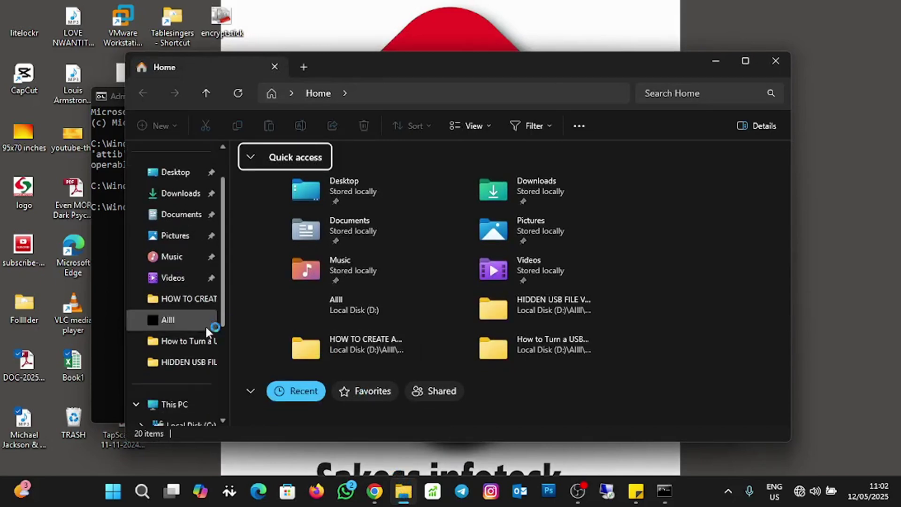
click(172, 404)
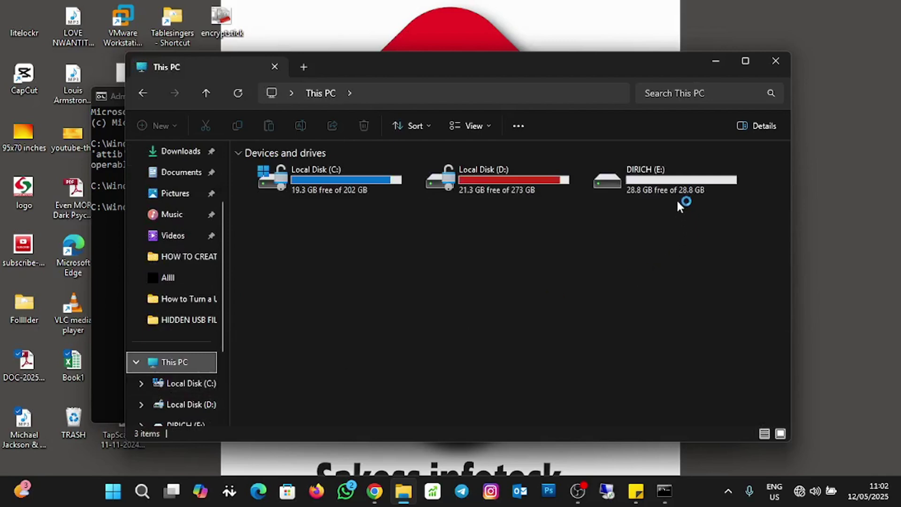
double_click(678, 186)
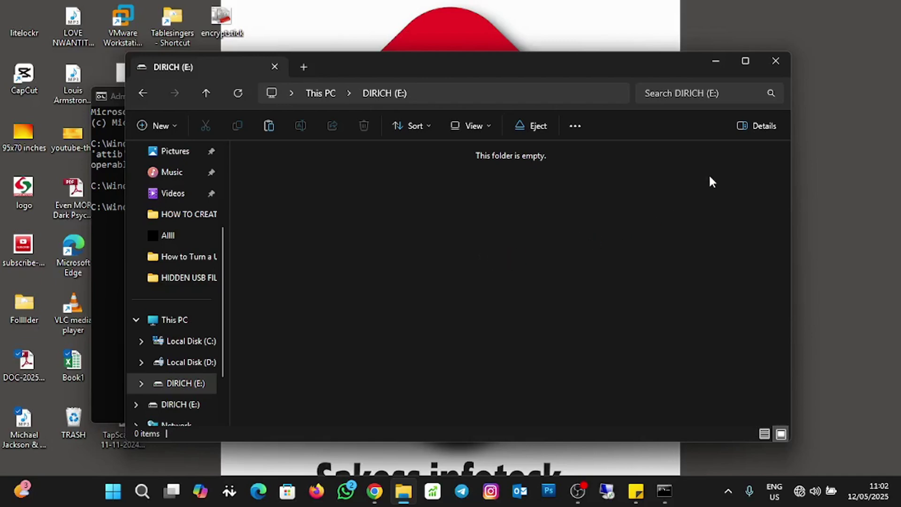
click(774, 63)
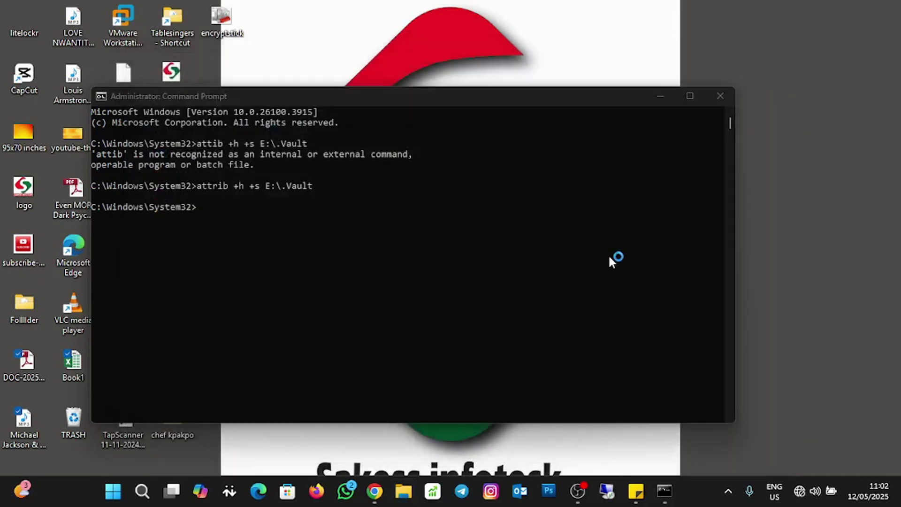
Step: Close Command Prompt, open the hidden folder by entering E:\vault in Explorer's address bar, then close Explorer
click(719, 98)
click(434, 492)
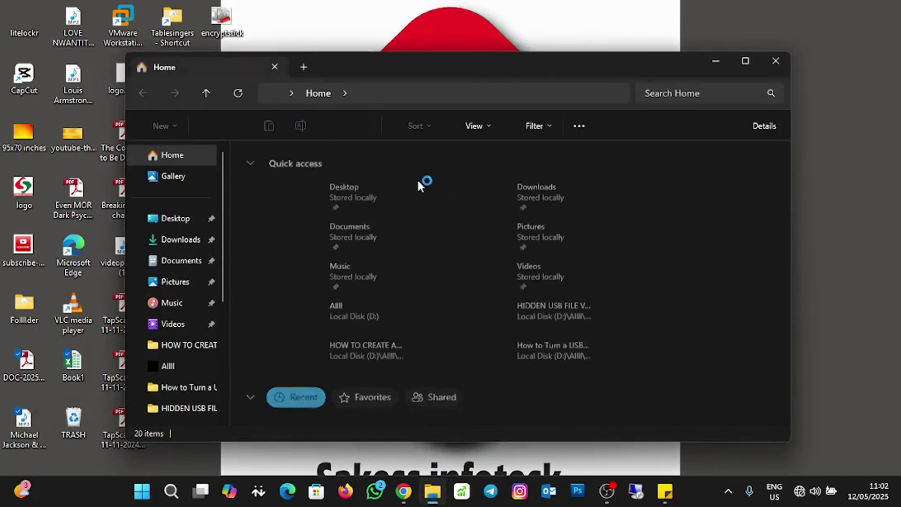
click(392, 95)
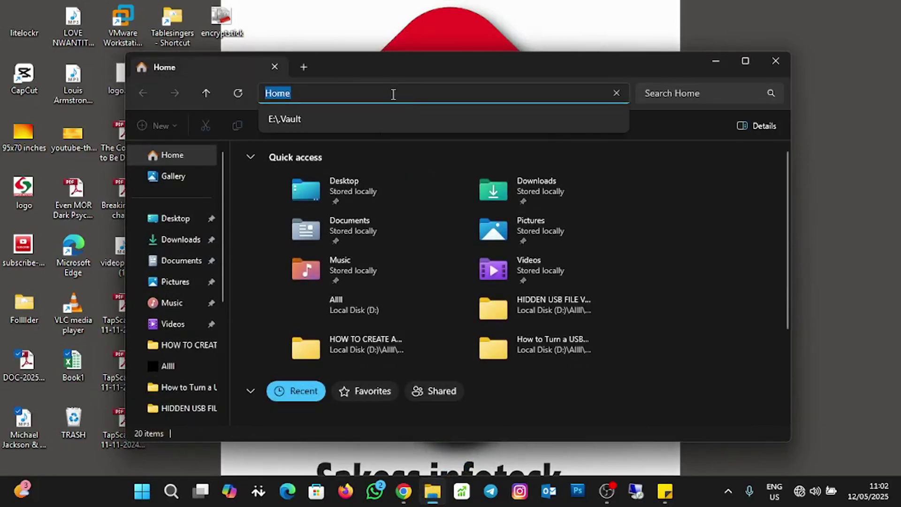
text(E)
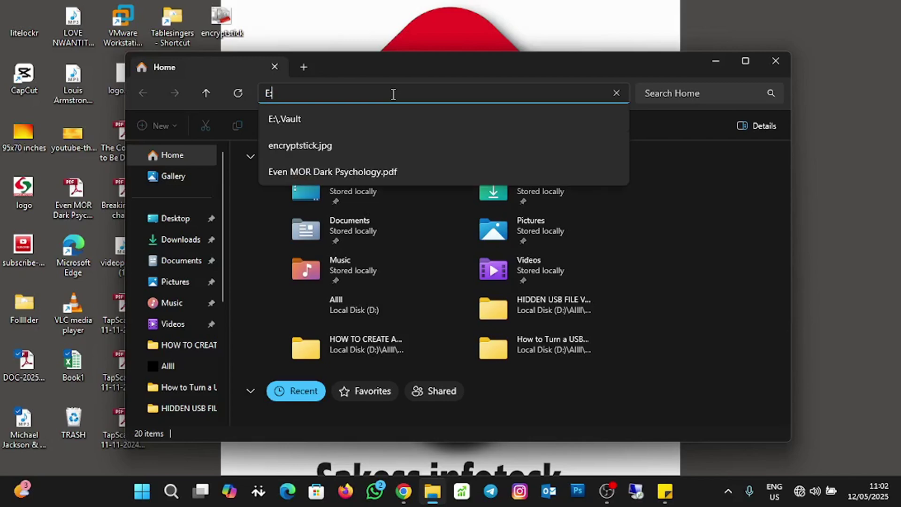
text(:\)
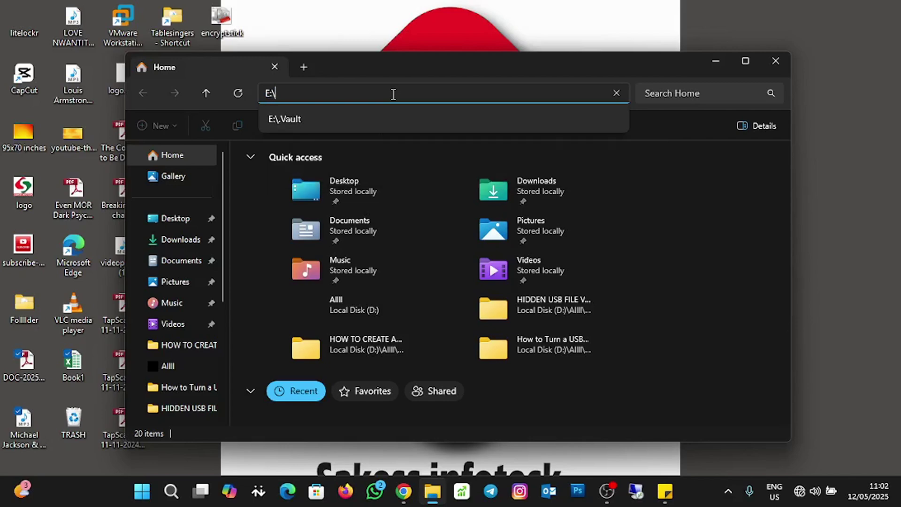
text(vault)
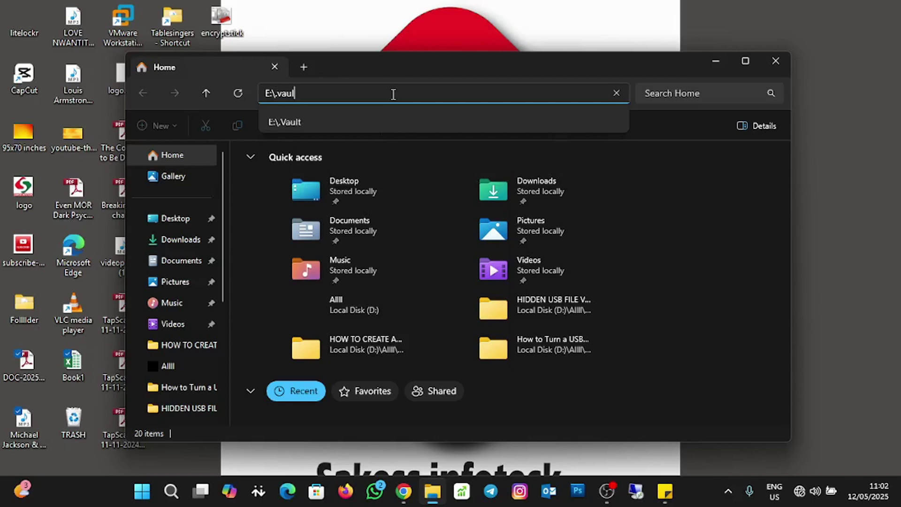
key(BackSpace)
key(BackSpace)
key(BackSpace)
key(BackSpace)
key(BackSpace)
text(vault)
key(Return)
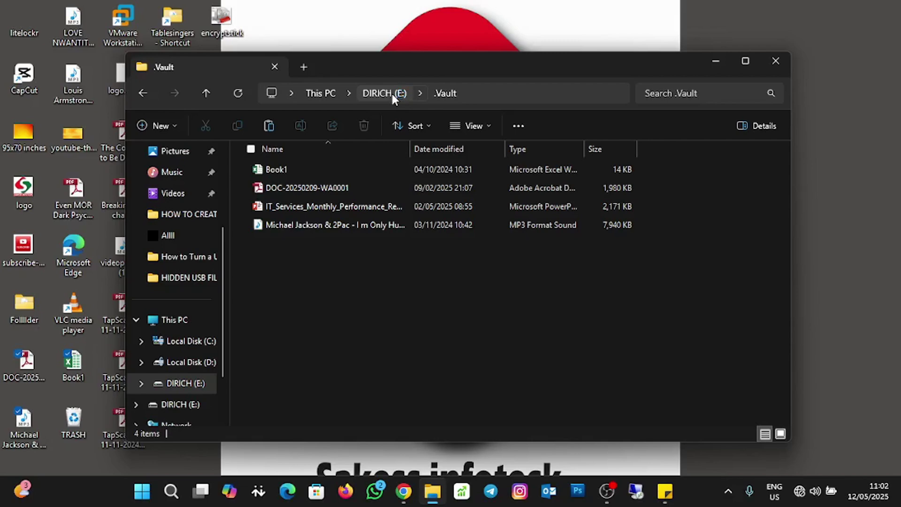
click(777, 62)
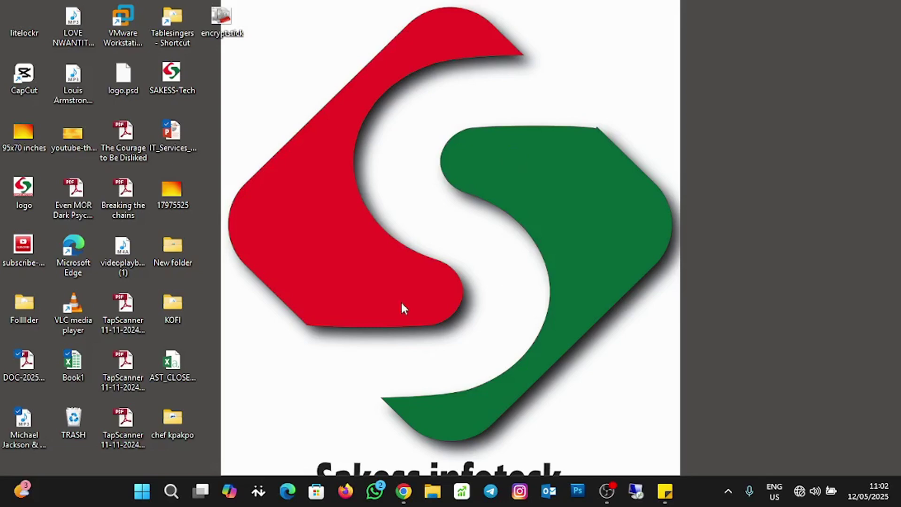
Step: Search for 'cmd' and launch Command Prompt as administrator
click(171, 491)
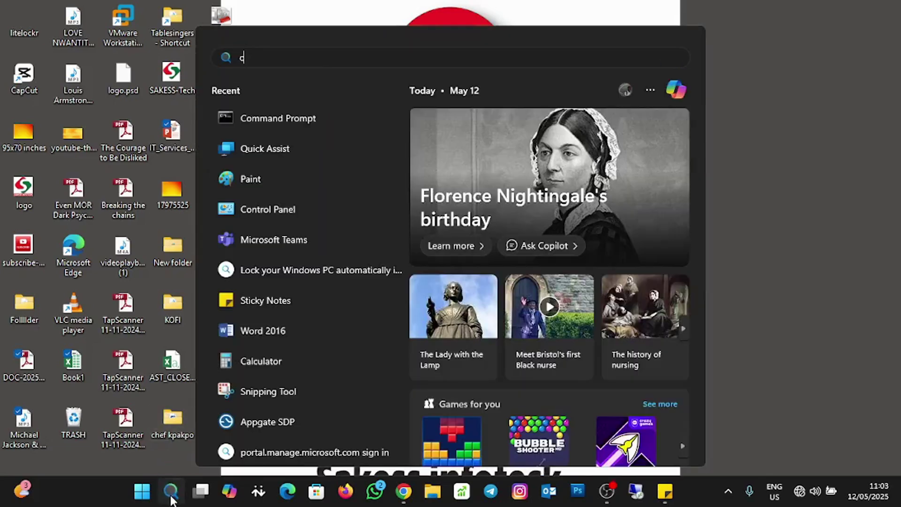
text(cmd)
key(BackSpace)
key(BackSpace)
text(md)
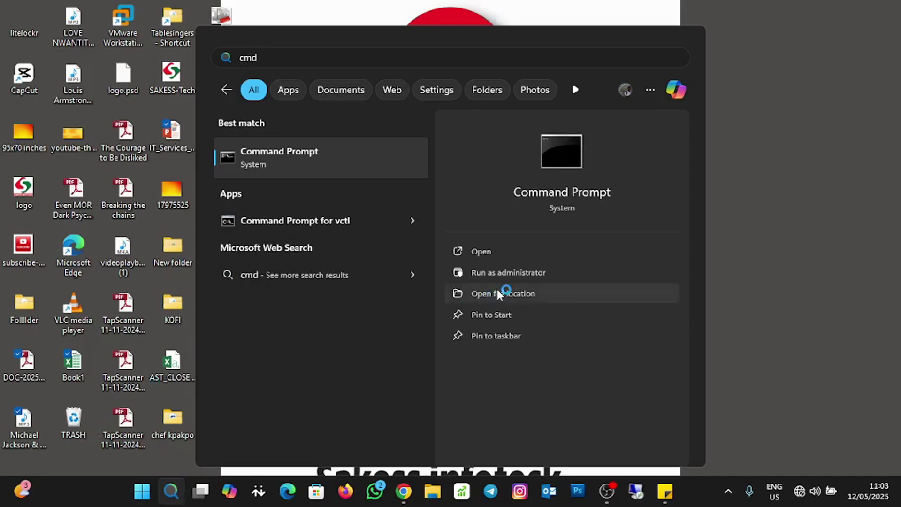
click(526, 274)
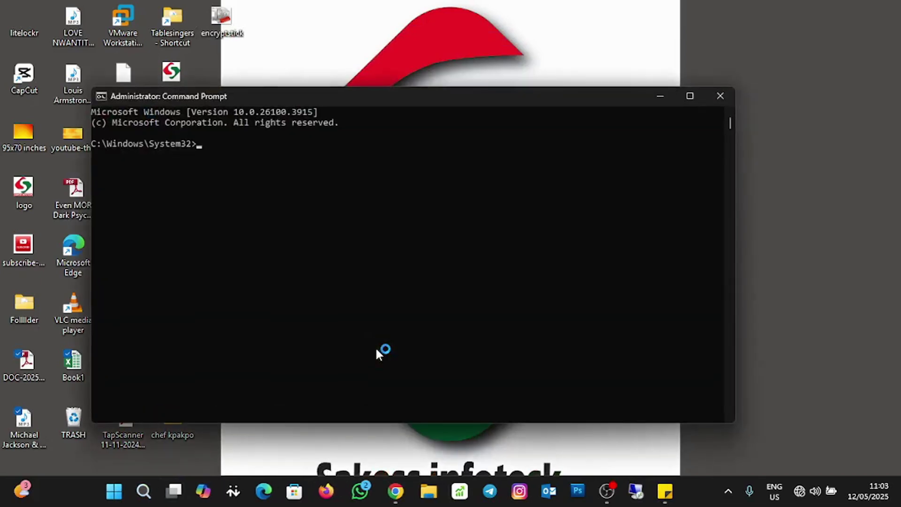
Step: Run attrib -h -s E:\.Vault to clear the folder's hidden and system attributes
click(309, 217)
text(a)
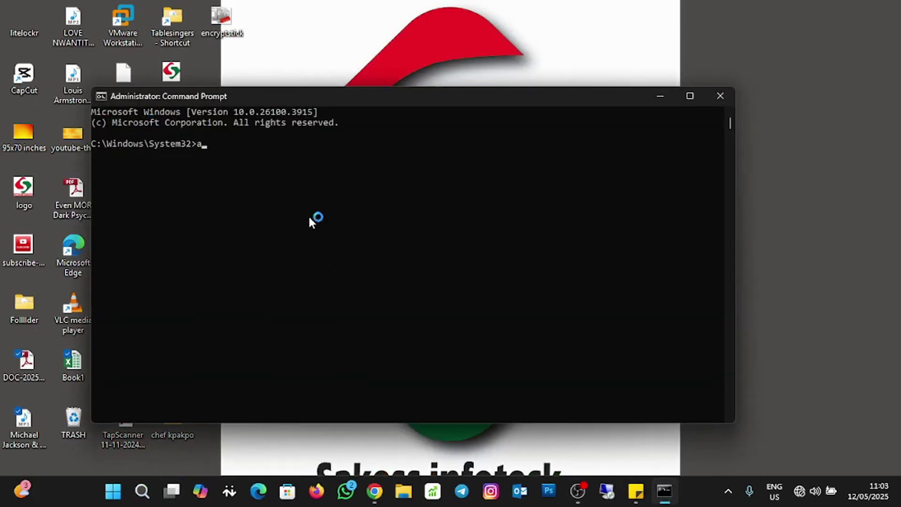
text(ttrib -h -s E:\.Vault)
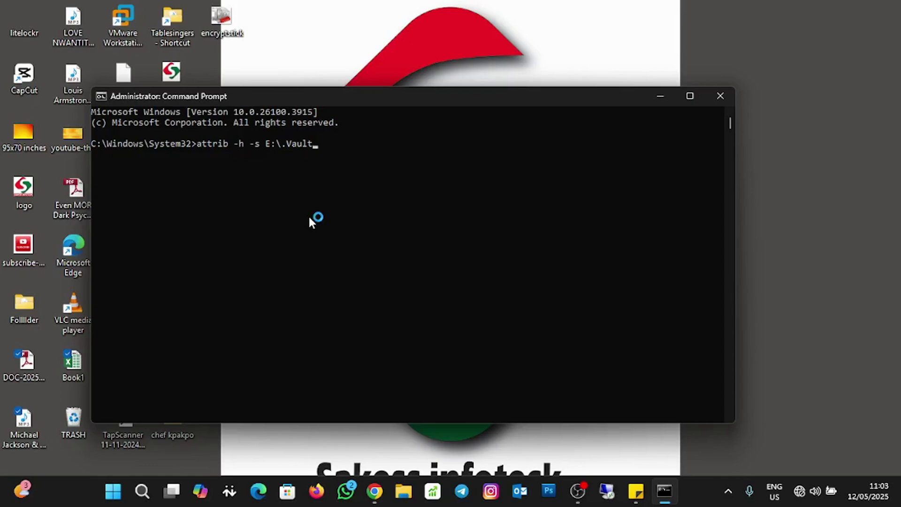
key(Return)
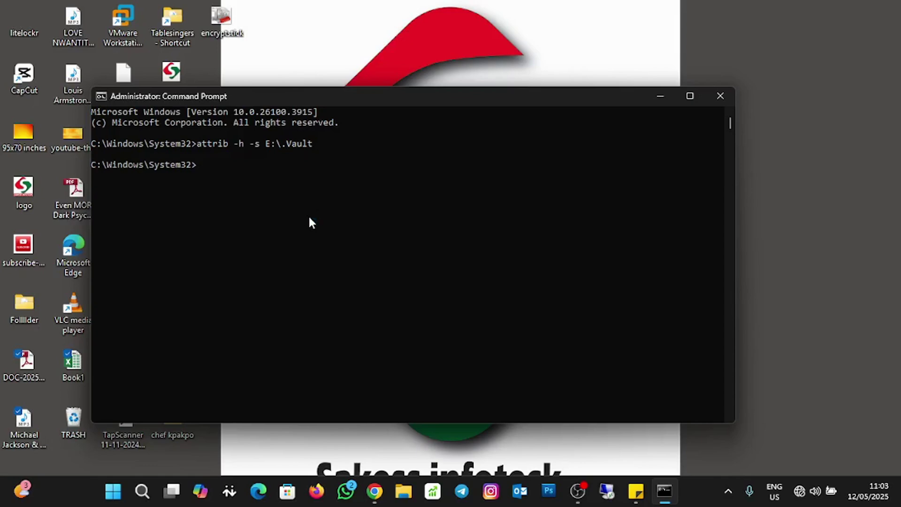
Step: Close Command Prompt and show This PC in File Explorer
click(720, 96)
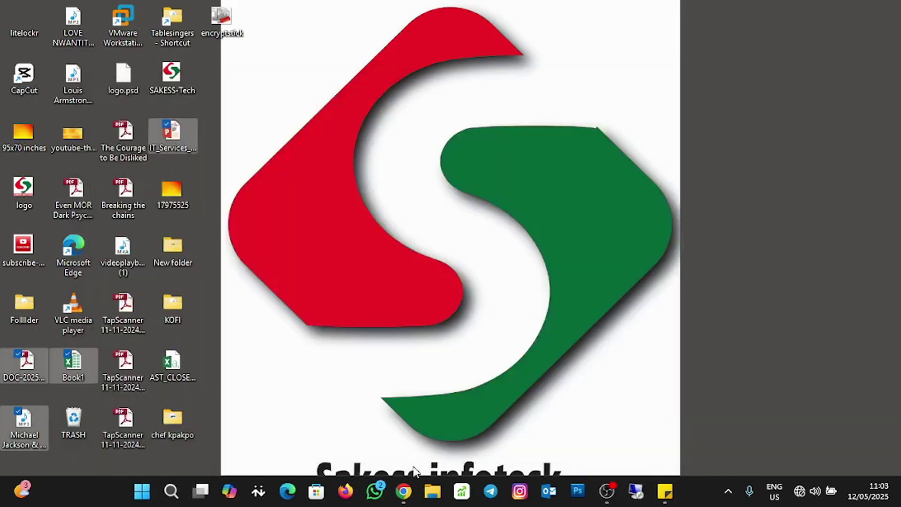
click(432, 499)
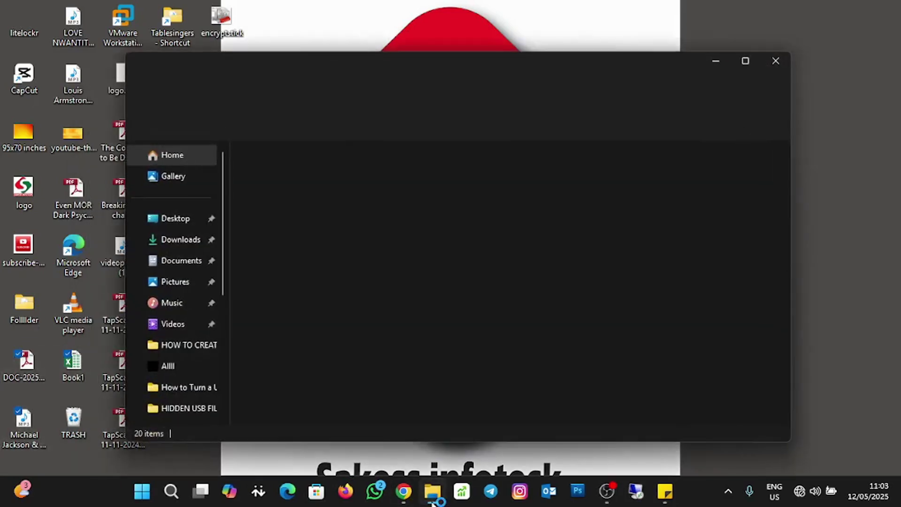
drag(224, 258, 224, 304)
click(175, 362)
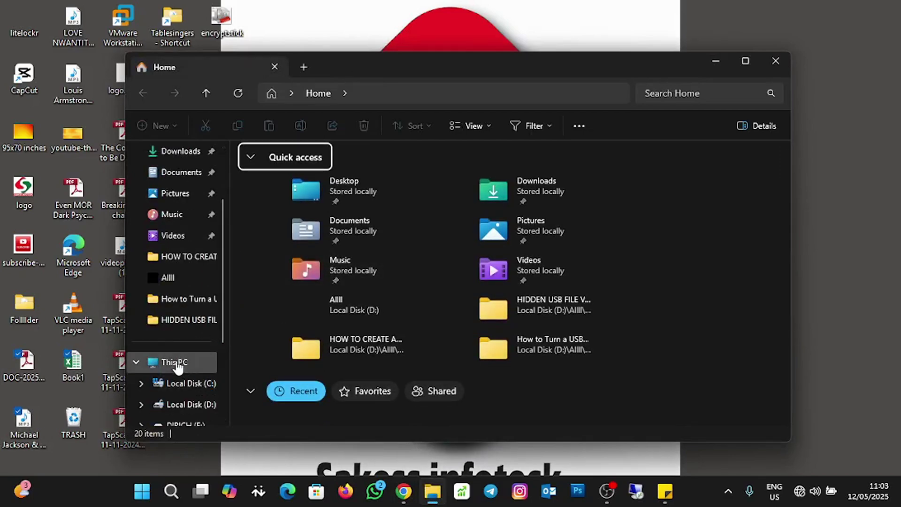
Step: Open DIRICH (E:) and confirm .Vault is visible again with its four files inside
double_click(656, 188)
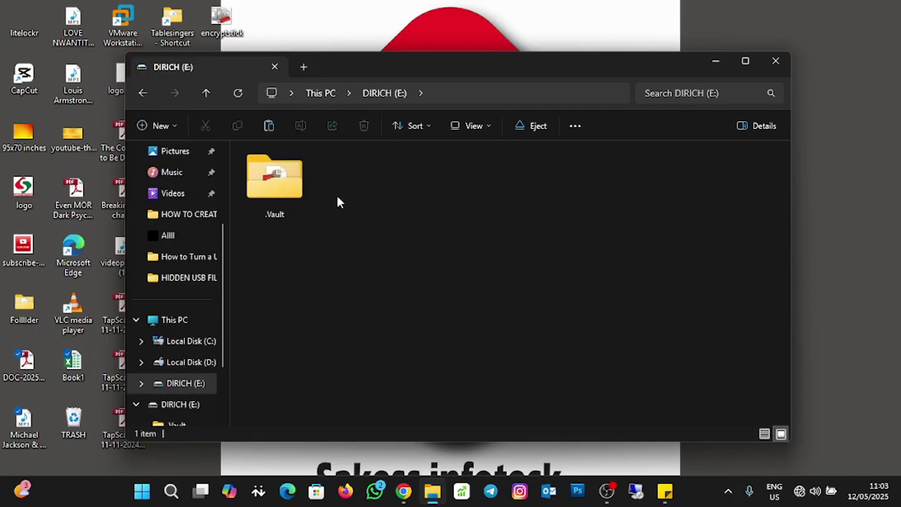
double_click(295, 192)
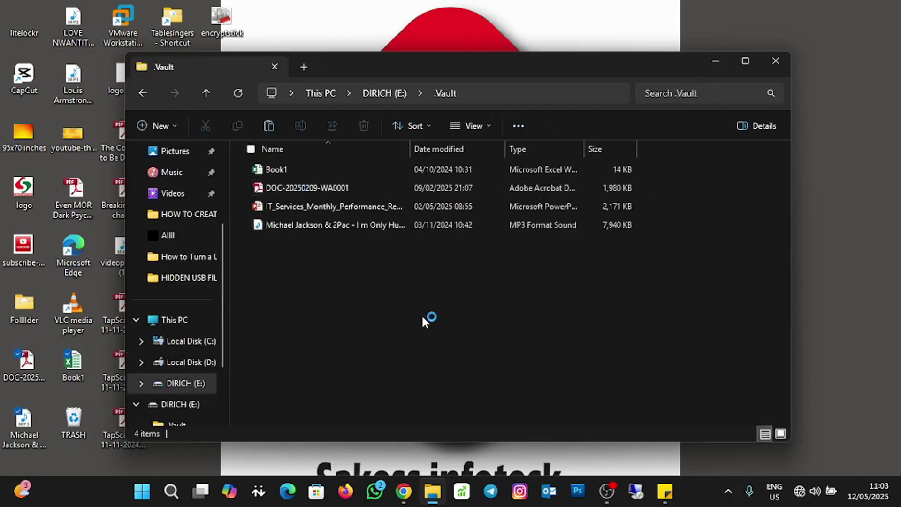
click(143, 94)
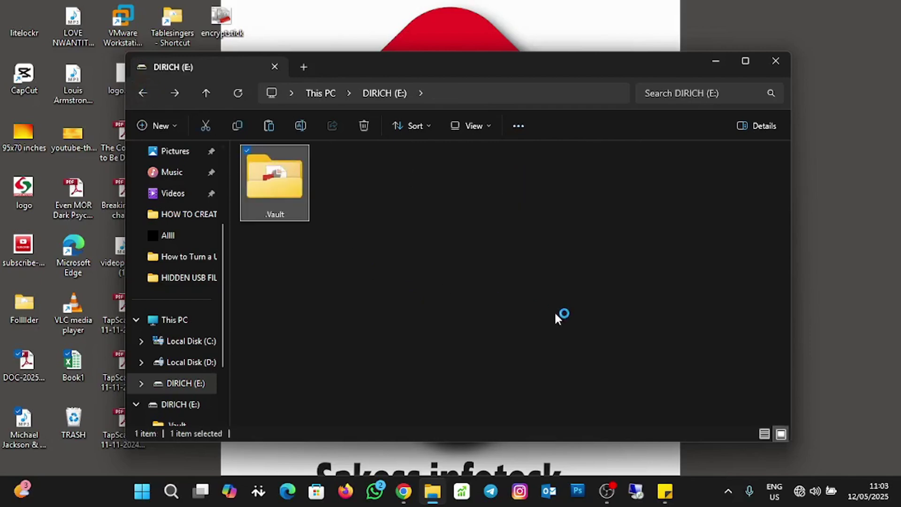